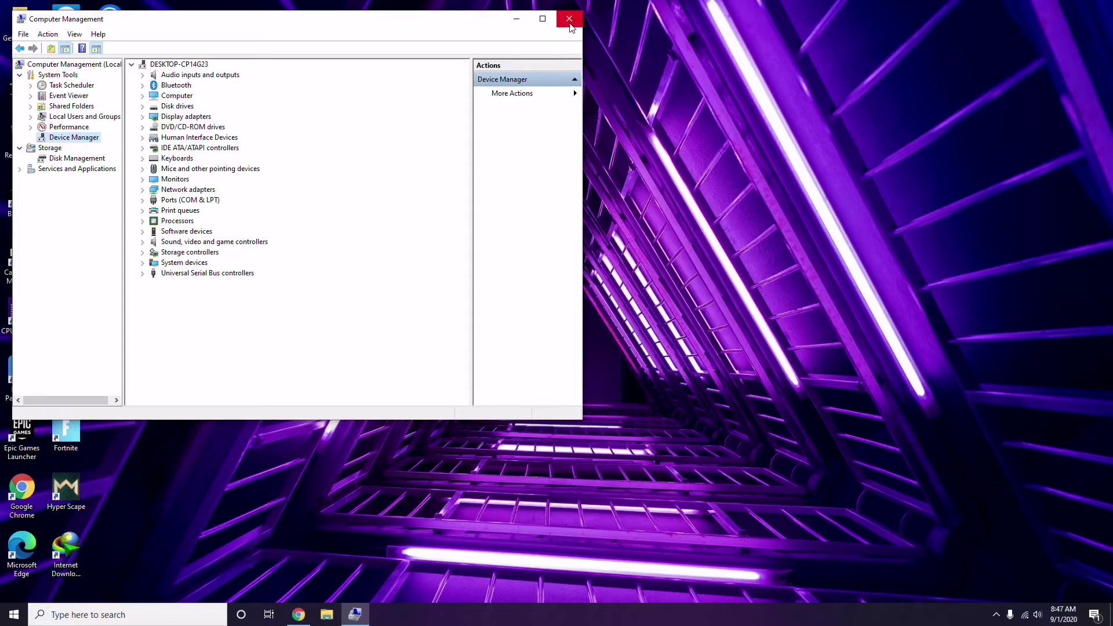
# Step: Close Computer Management, check AMD Radeon Software's system and home pages for the driver version and available update, and close it
pyautogui.click(569, 22)
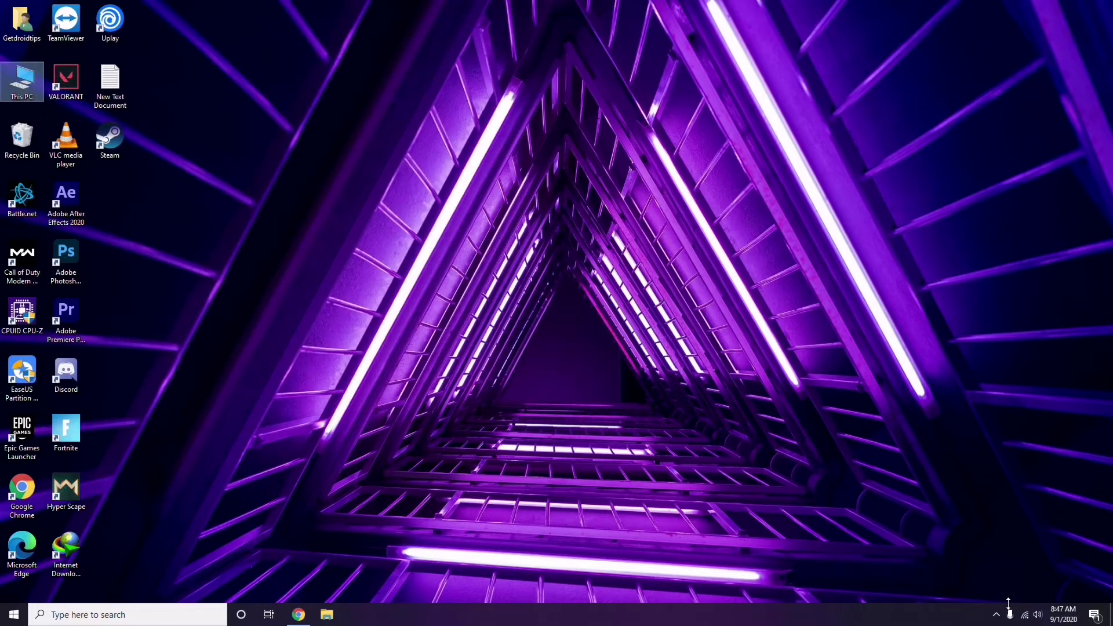
pyautogui.click(996, 616)
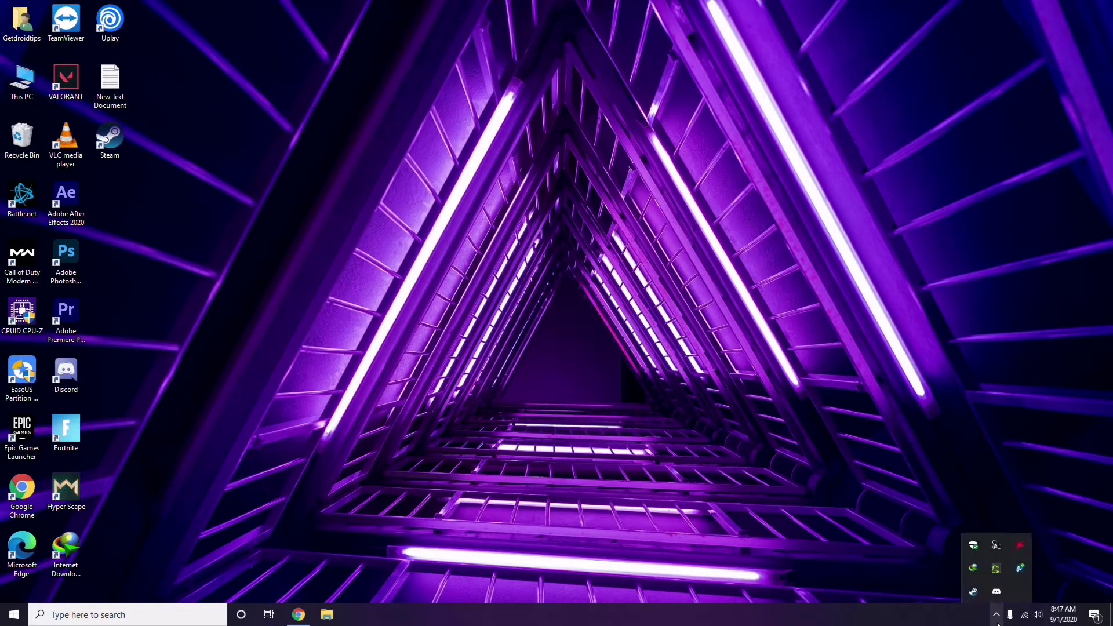
pyautogui.click(1019, 547)
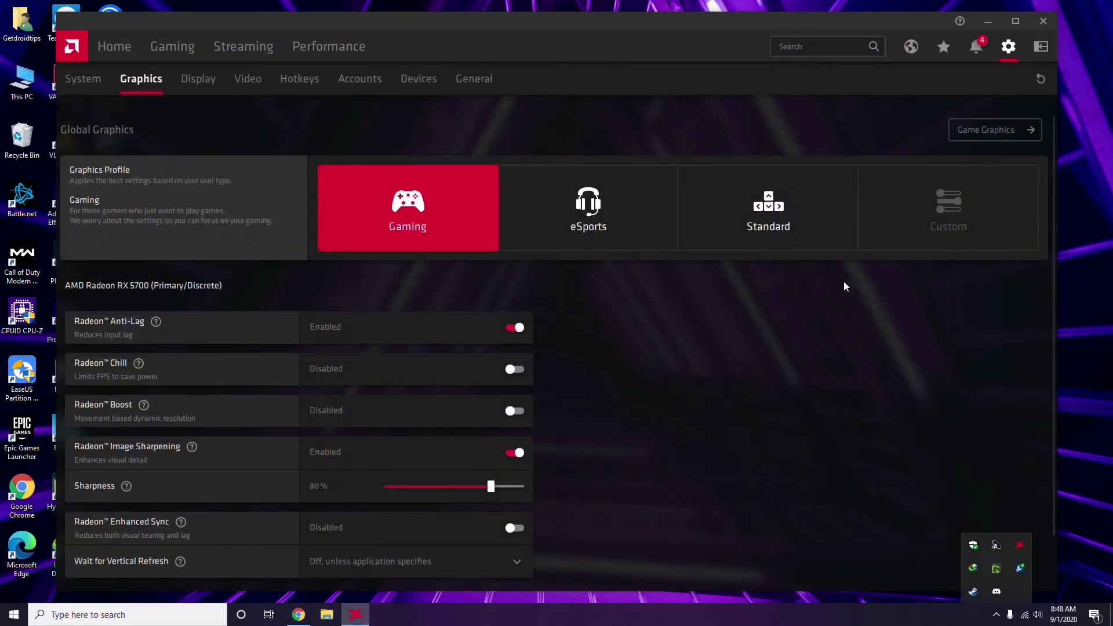
pyautogui.click(95, 82)
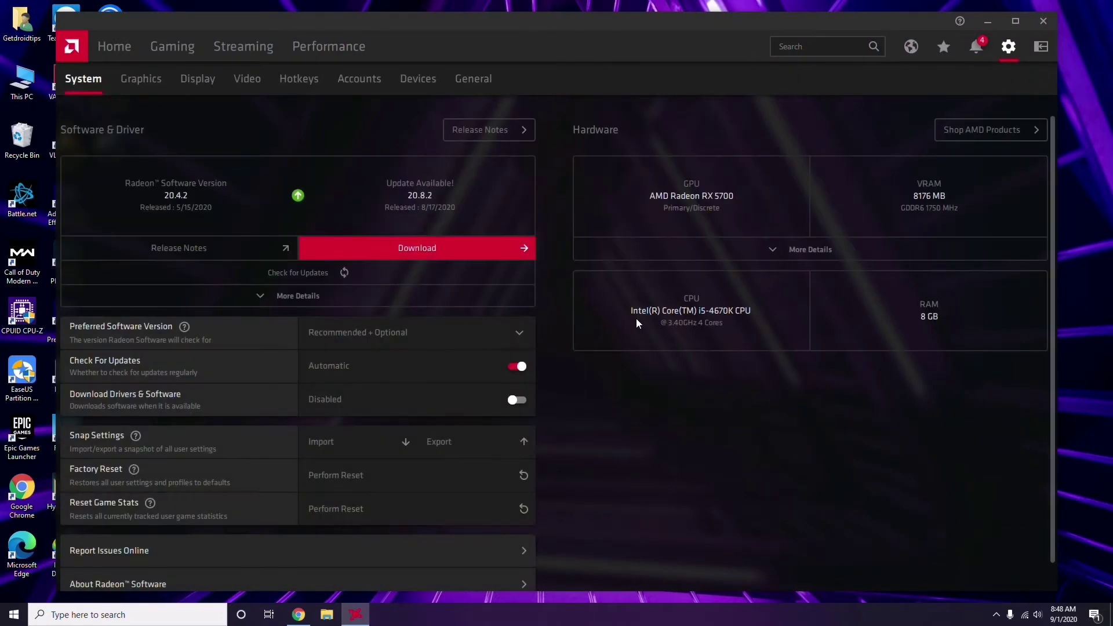
pyautogui.click(138, 83)
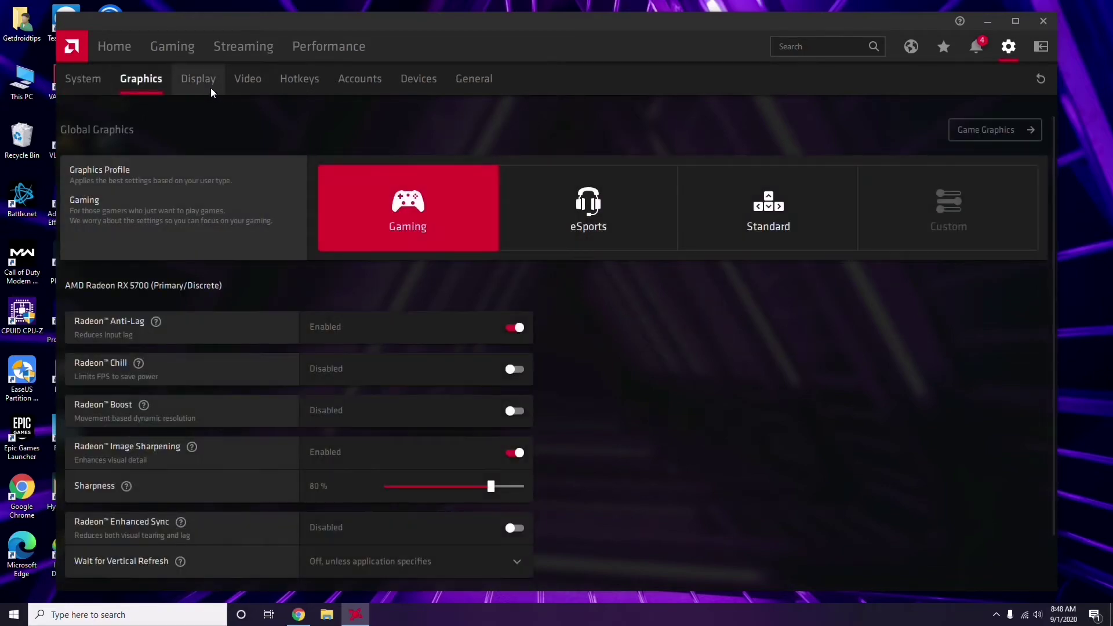
pyautogui.click(210, 88)
pyautogui.click(120, 47)
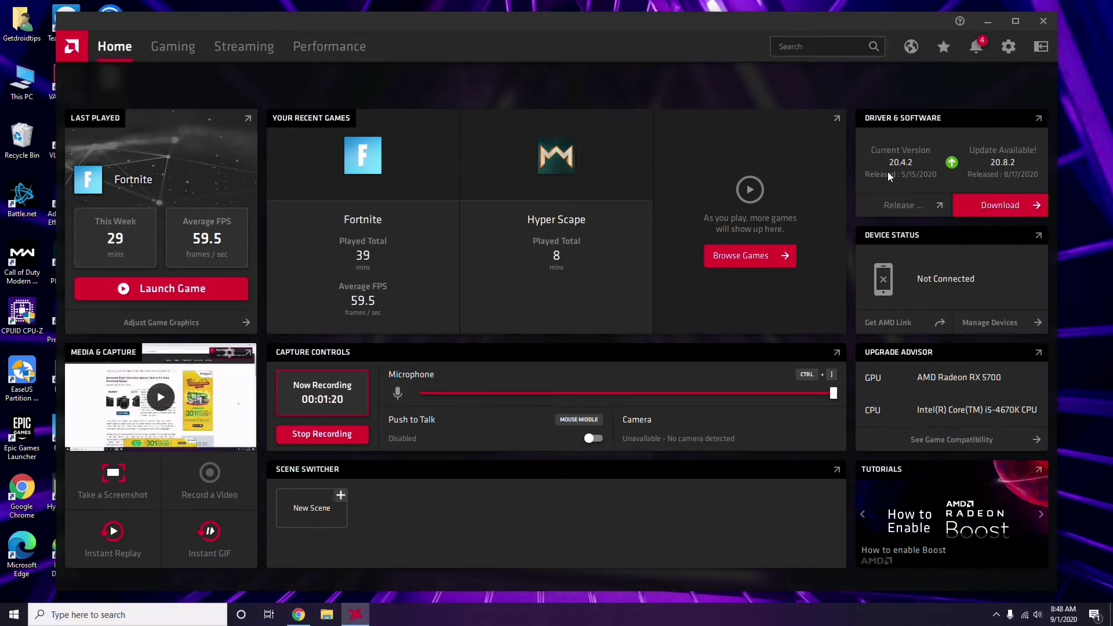
pyautogui.click(1047, 22)
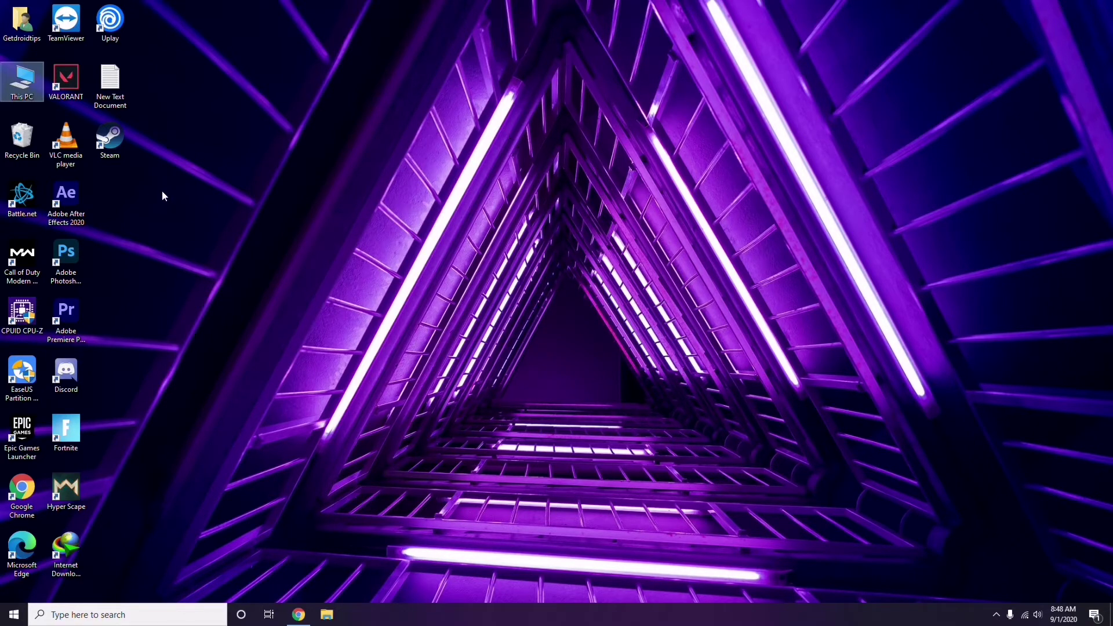
pyautogui.rightClick(234, 152)
pyautogui.click(258, 201)
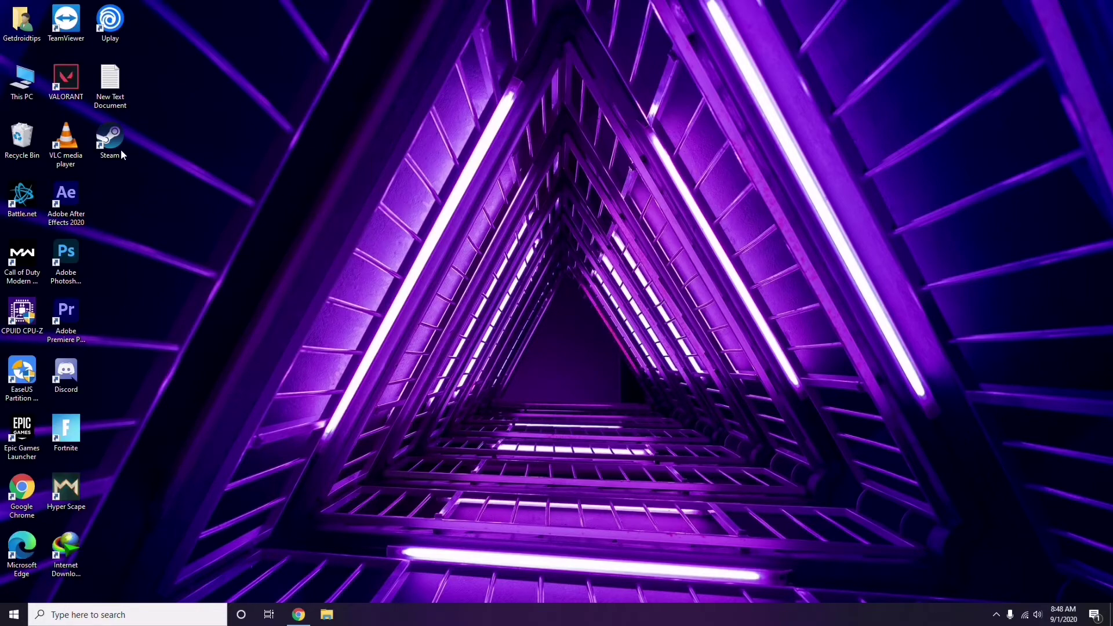
# Step: Open Steam, disable the Steam Overlay while in-game in its settings, save the change, and close the Steam window
pyautogui.doubleClick(112, 146)
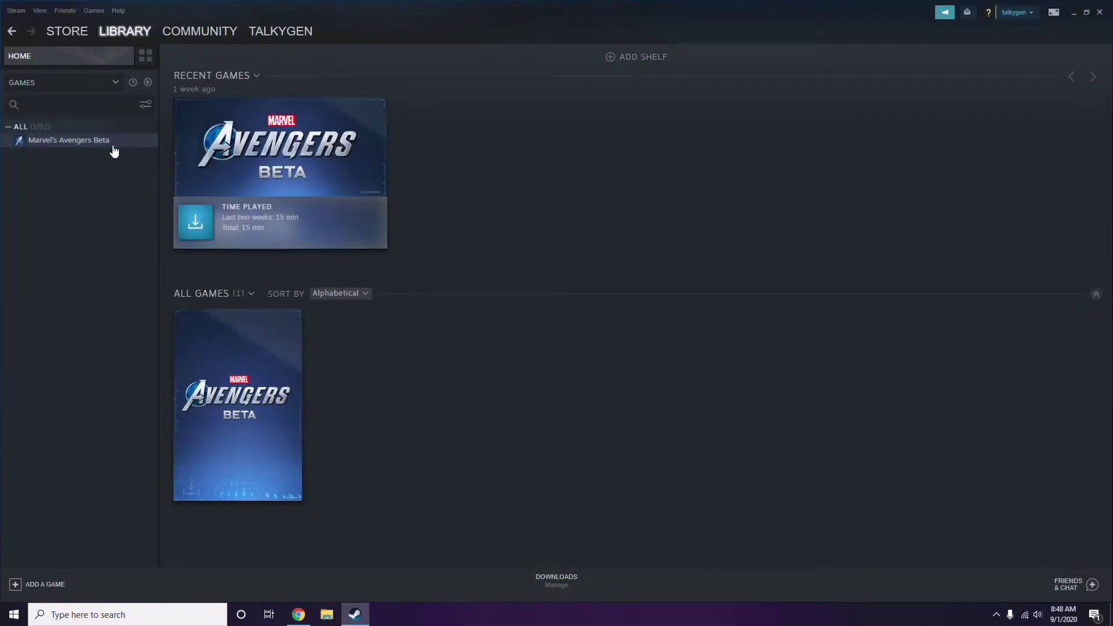
pyautogui.click(16, 10)
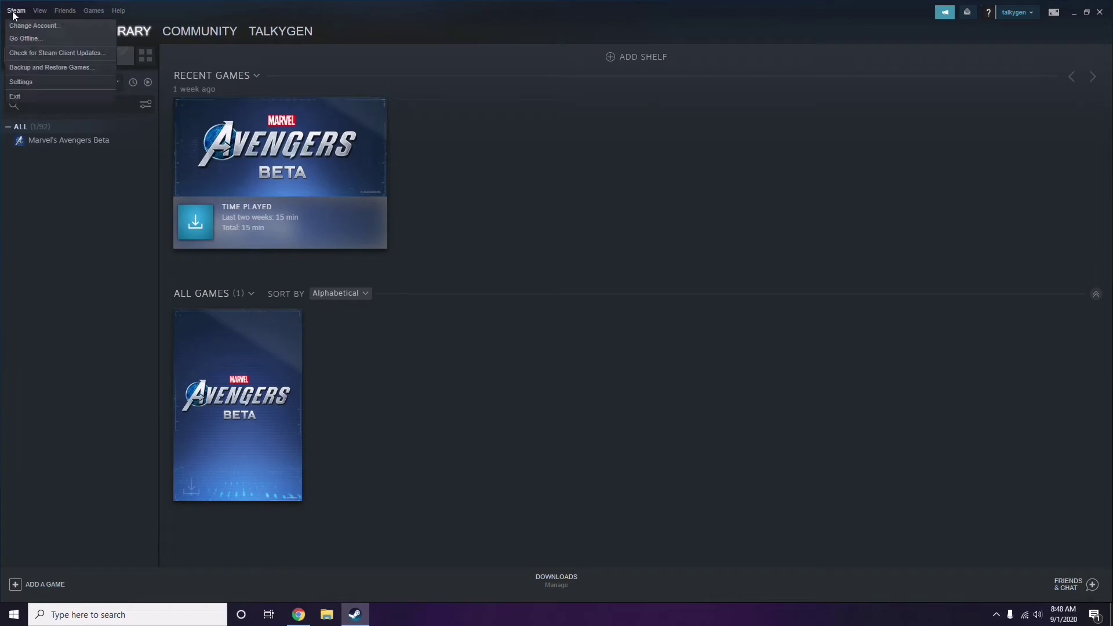
pyautogui.click(37, 81)
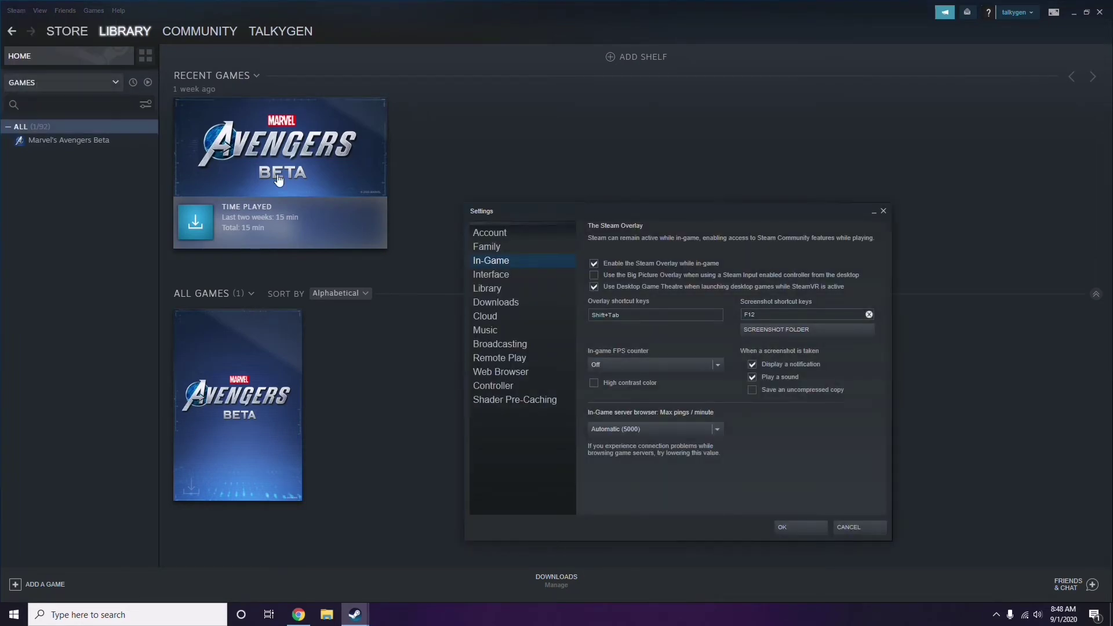
pyautogui.moveTo(673, 216); pyautogui.dragTo(616, 127)
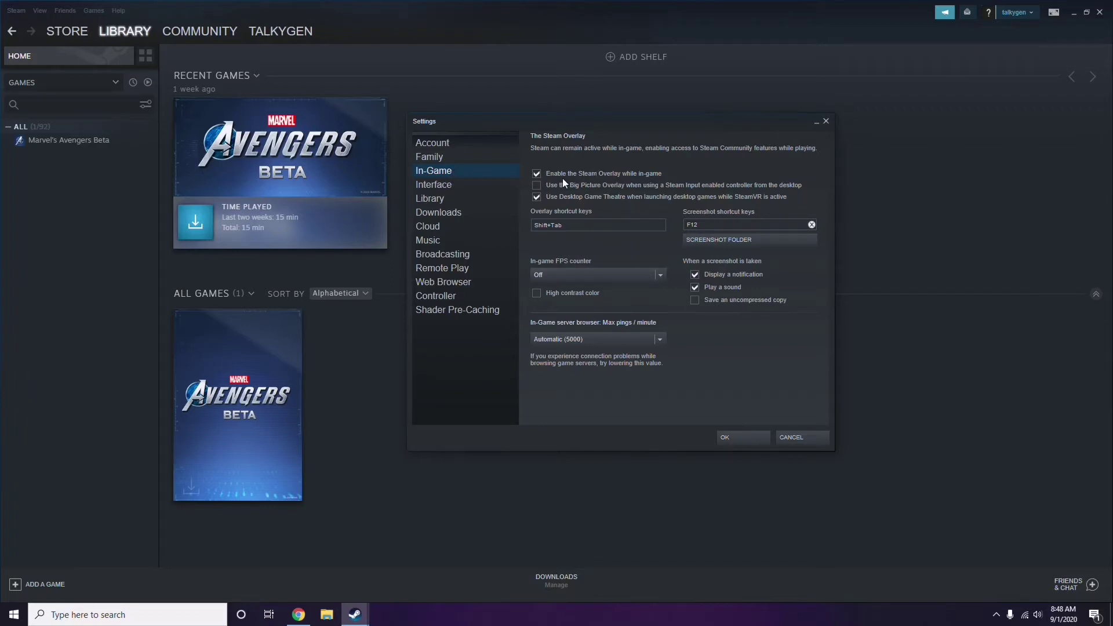
pyautogui.click(632, 176)
pyautogui.click(731, 437)
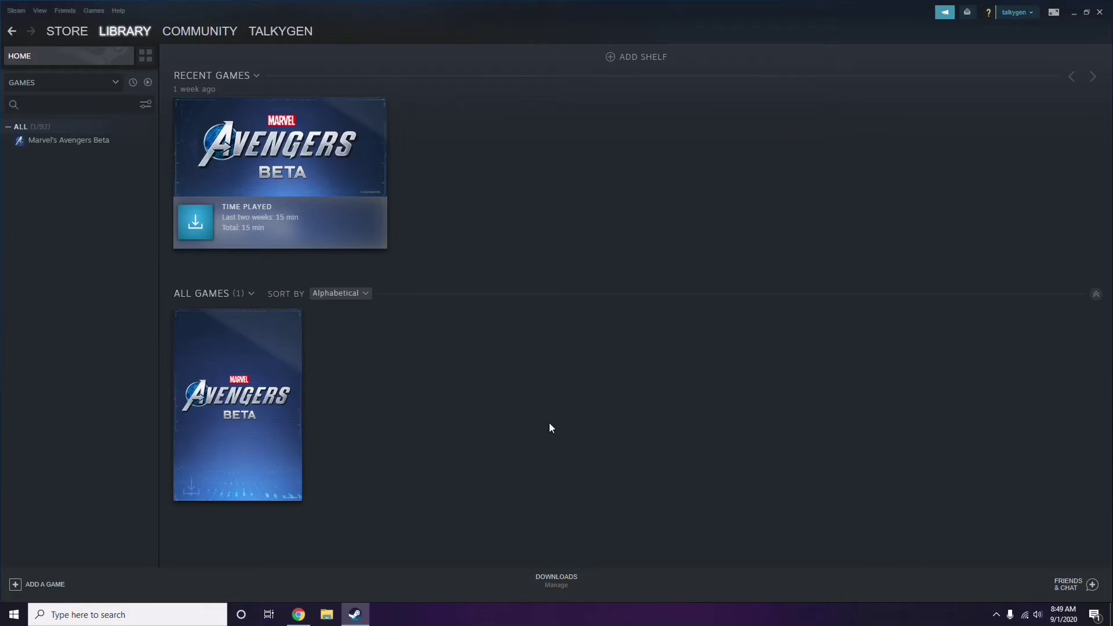
pyautogui.click(1099, 12)
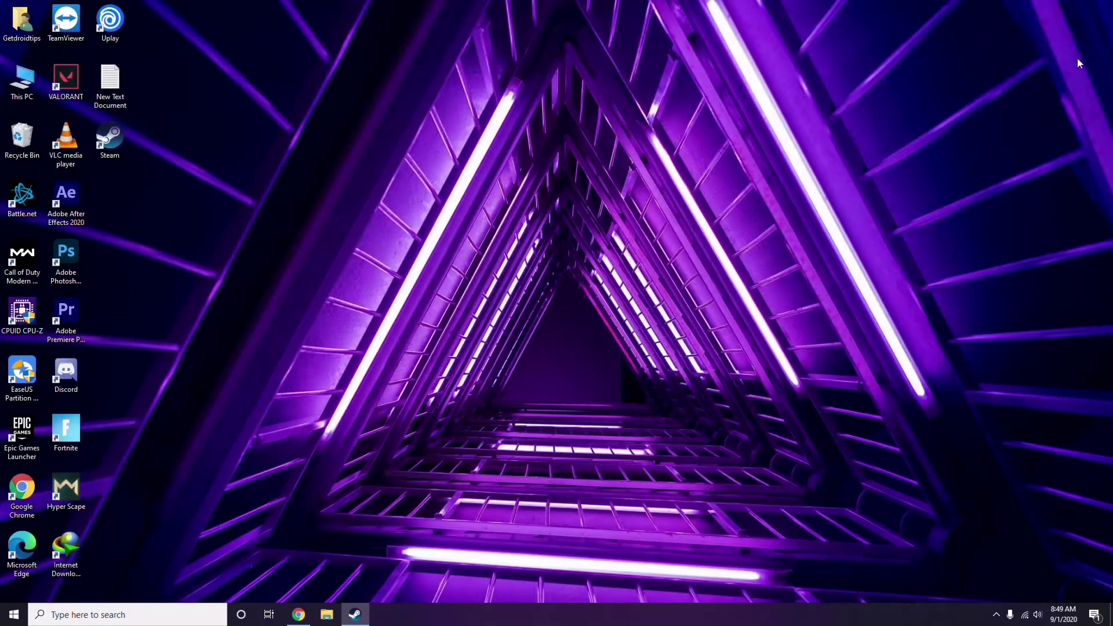
pyautogui.rightClick(454, 189)
pyautogui.click(482, 237)
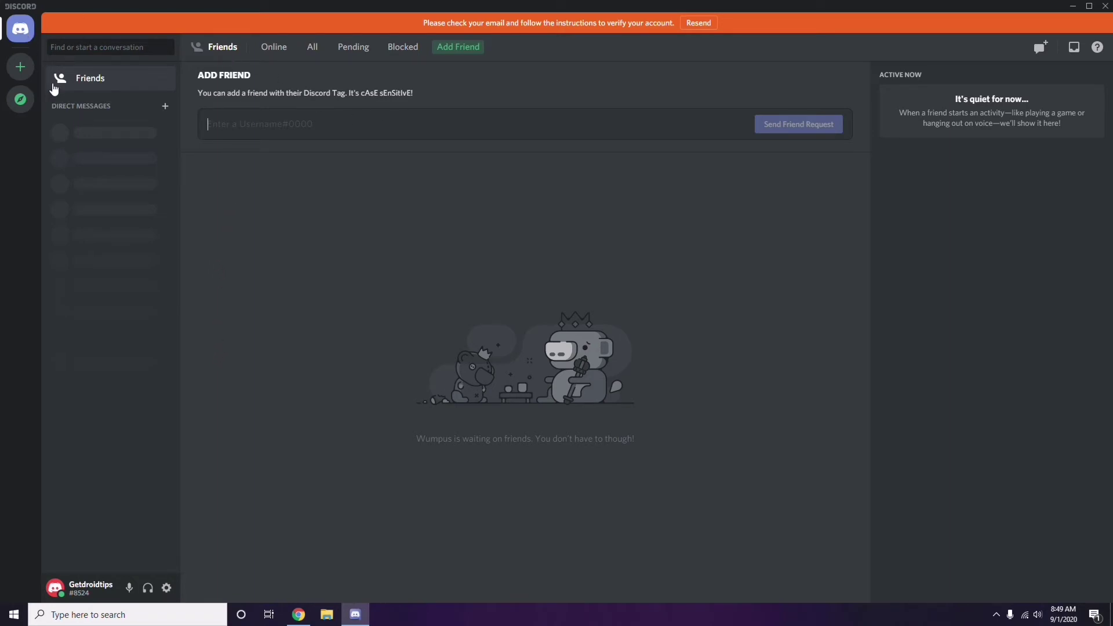
# Step: Turn off the OpenH264 Video Codec provided by Cisco Systems in Discord's Voice & Video settings and review the voice processing options
pyautogui.click(167, 588)
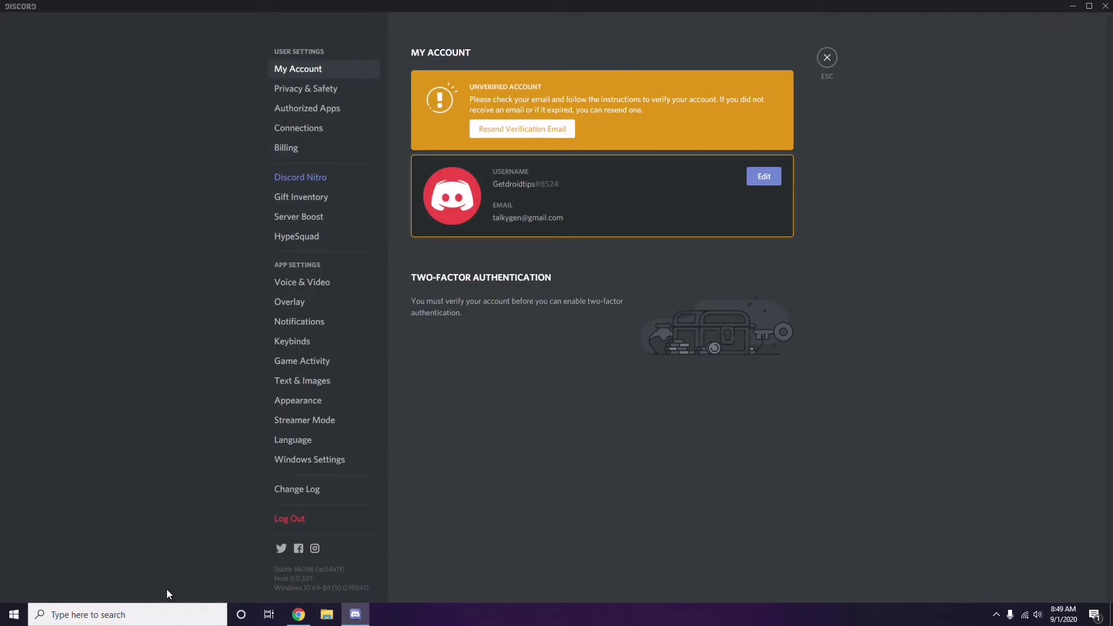
pyautogui.click(296, 284)
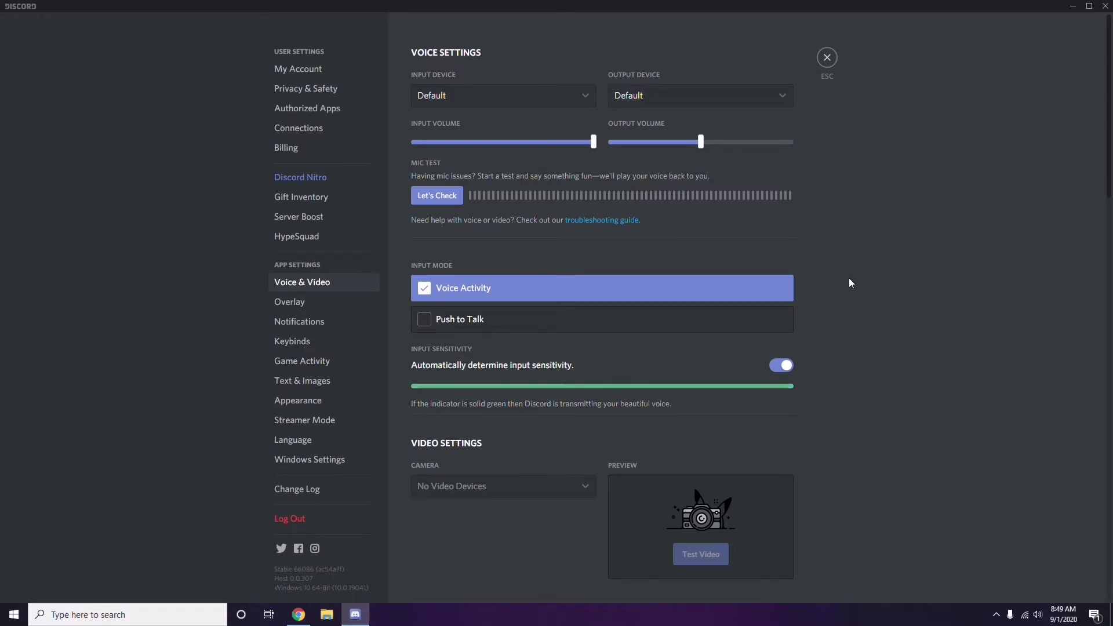
pyautogui.scroll(-2, 849, 283)
pyautogui.scroll(-6, 849, 283)
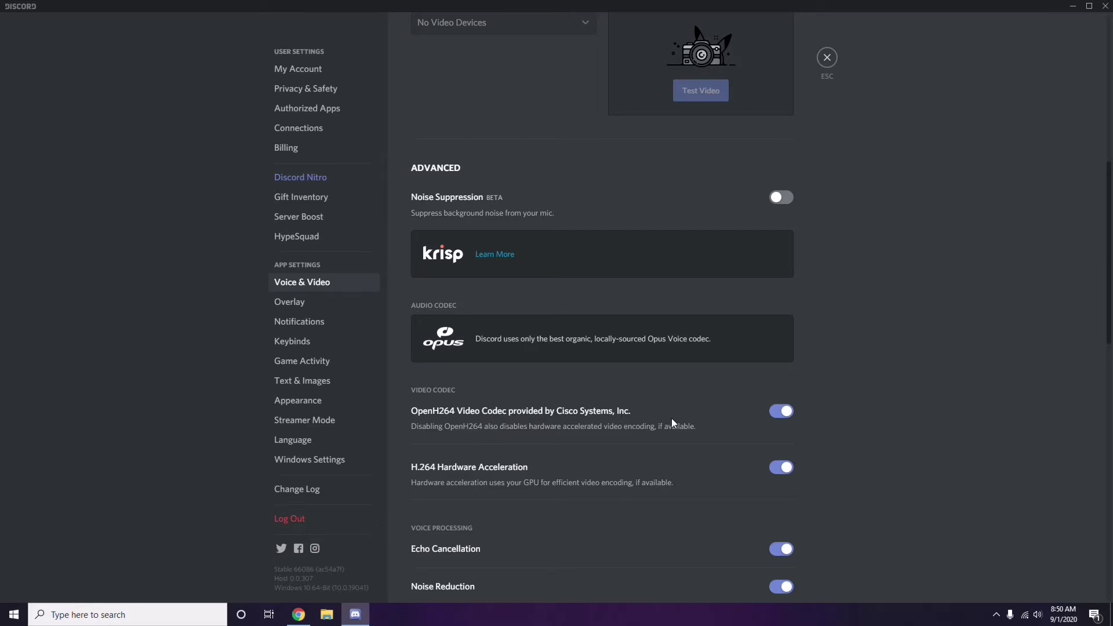
pyautogui.click(771, 412)
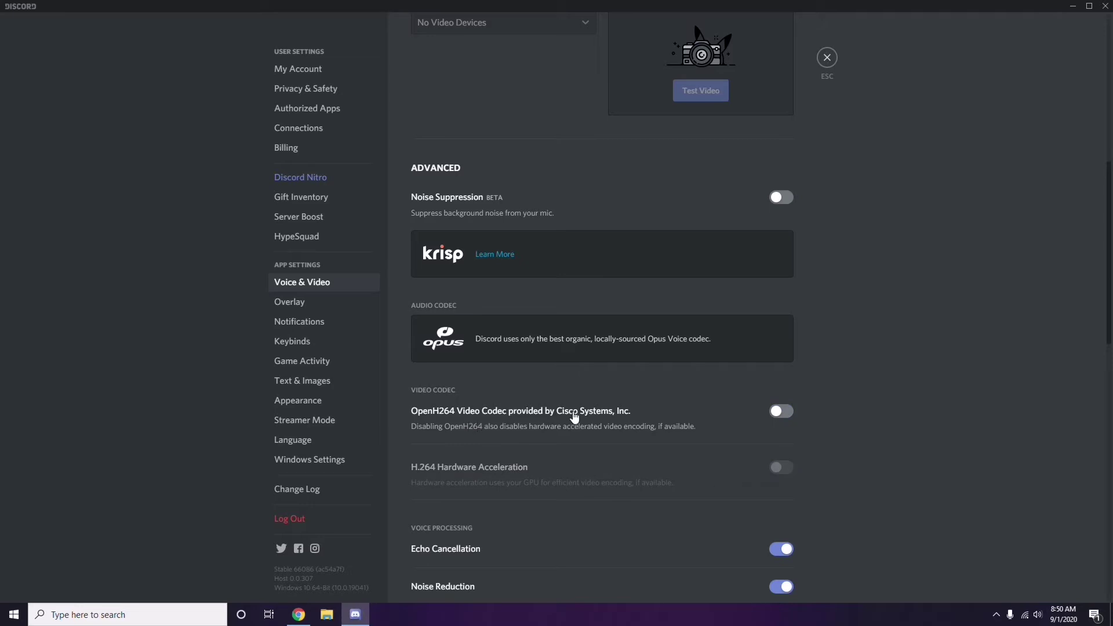
pyautogui.scroll(-2, 574, 415)
pyautogui.scroll(-4, 574, 415)
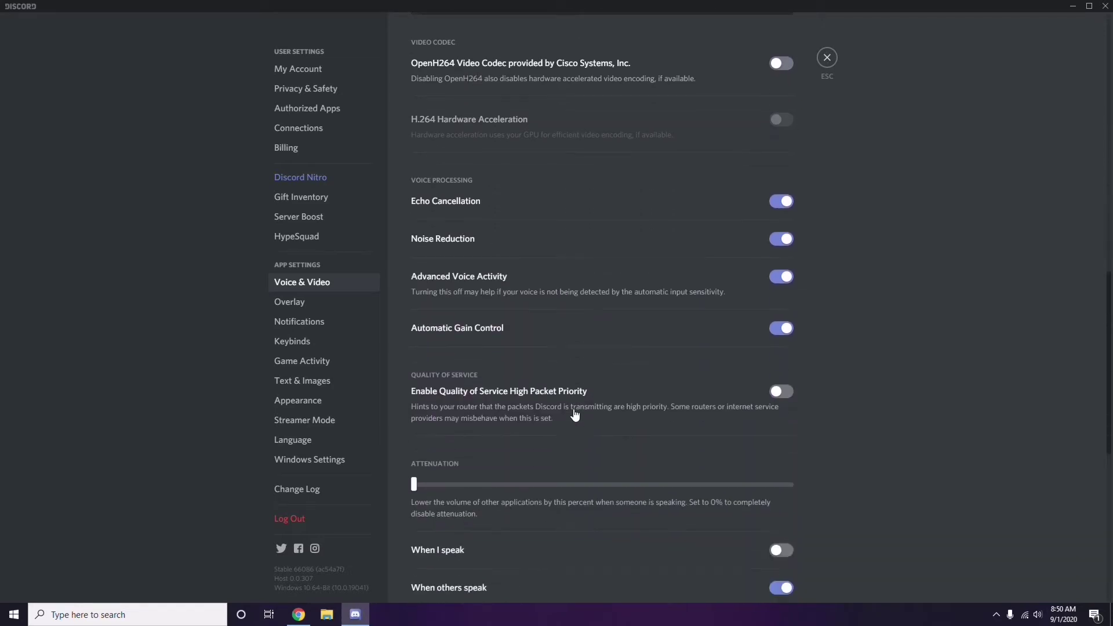
pyautogui.scroll(1, 574, 415)
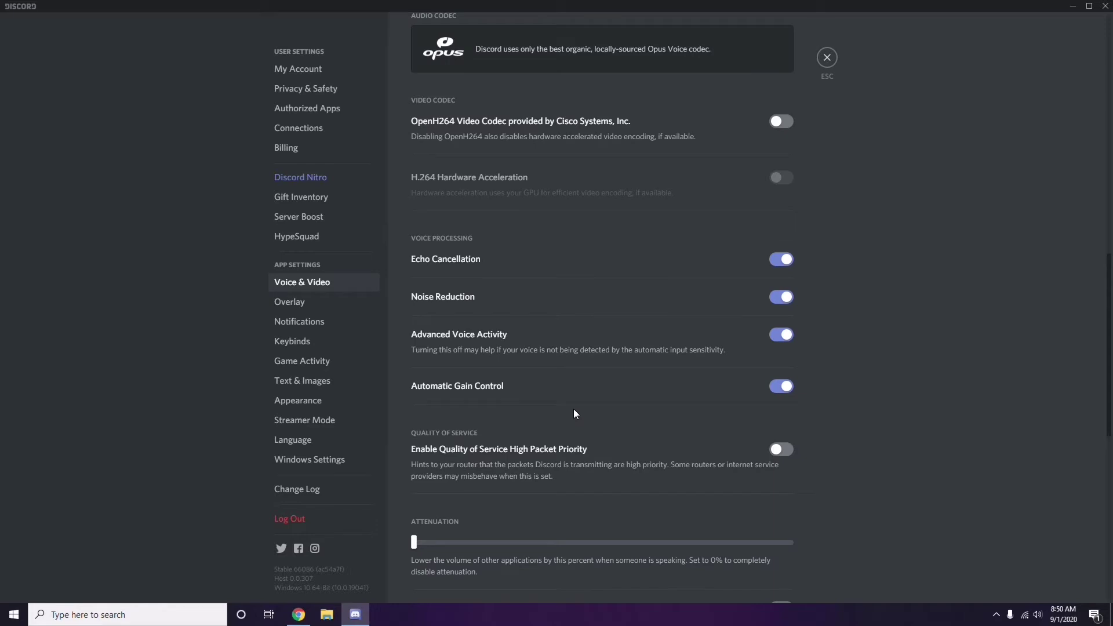
# Step: Disable the in-game overlay in Discord's Overlay settings
pyautogui.click(291, 304)
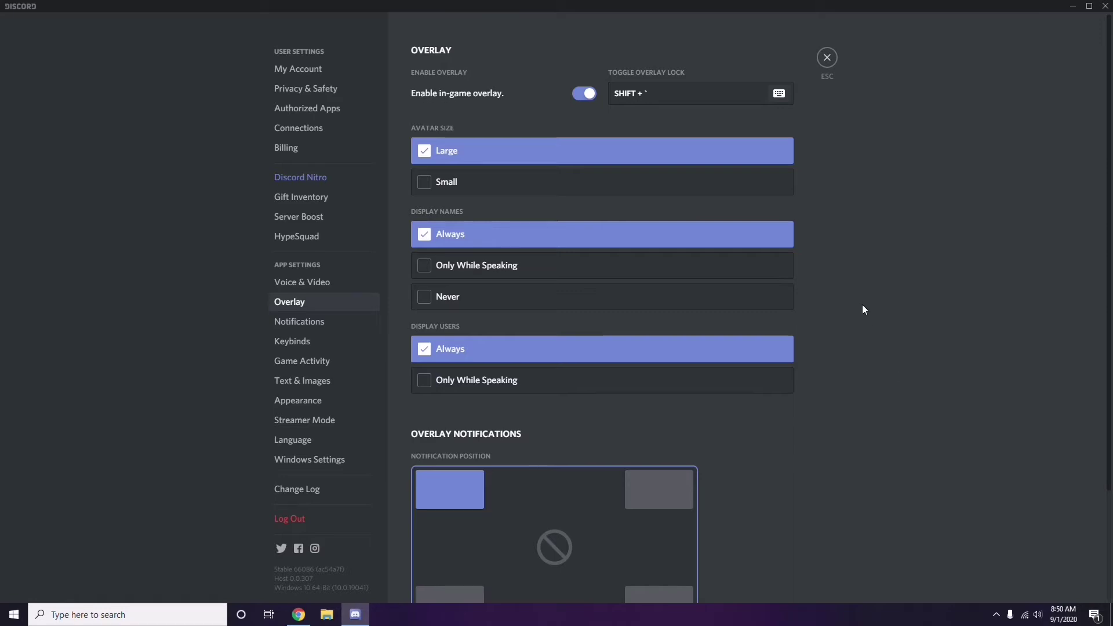
pyautogui.scroll(-2, 862, 309)
pyautogui.scroll(2, 861, 309)
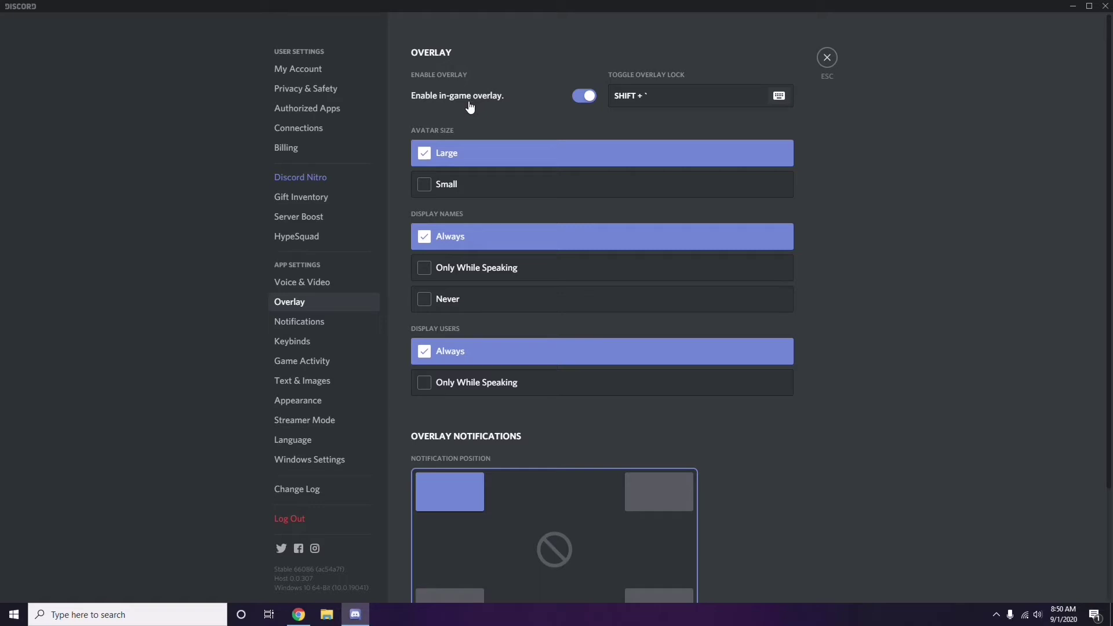
pyautogui.click(580, 97)
# Step: Turn off Hardware Acceleration in Discord's Appearance settings, accept the relaunch, and minimize Discord
pyautogui.click(306, 405)
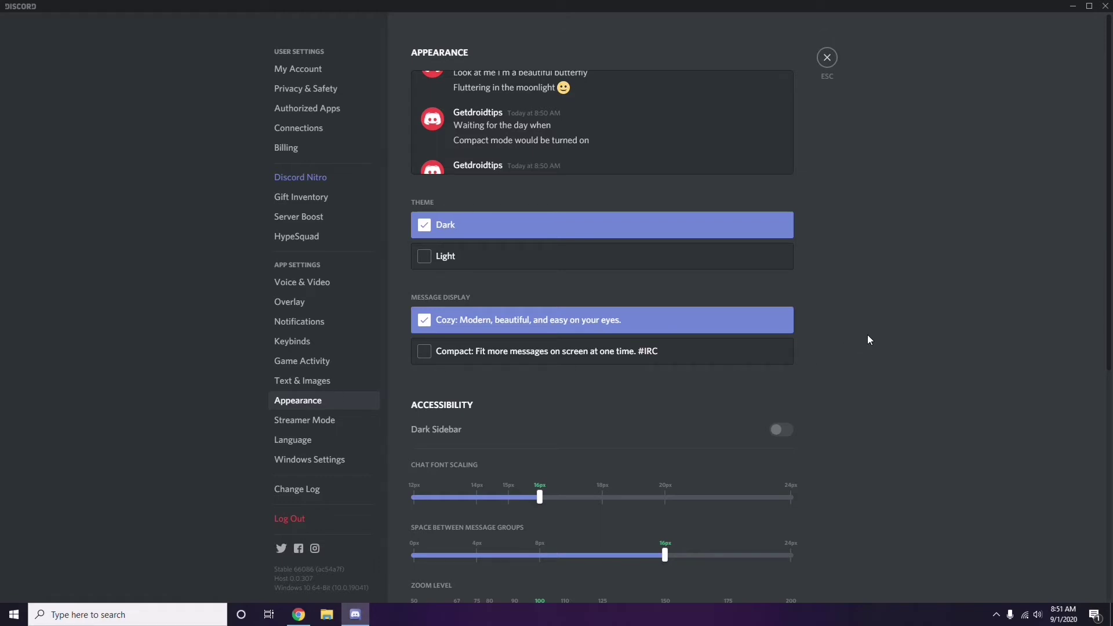
pyautogui.scroll(-6, 868, 336)
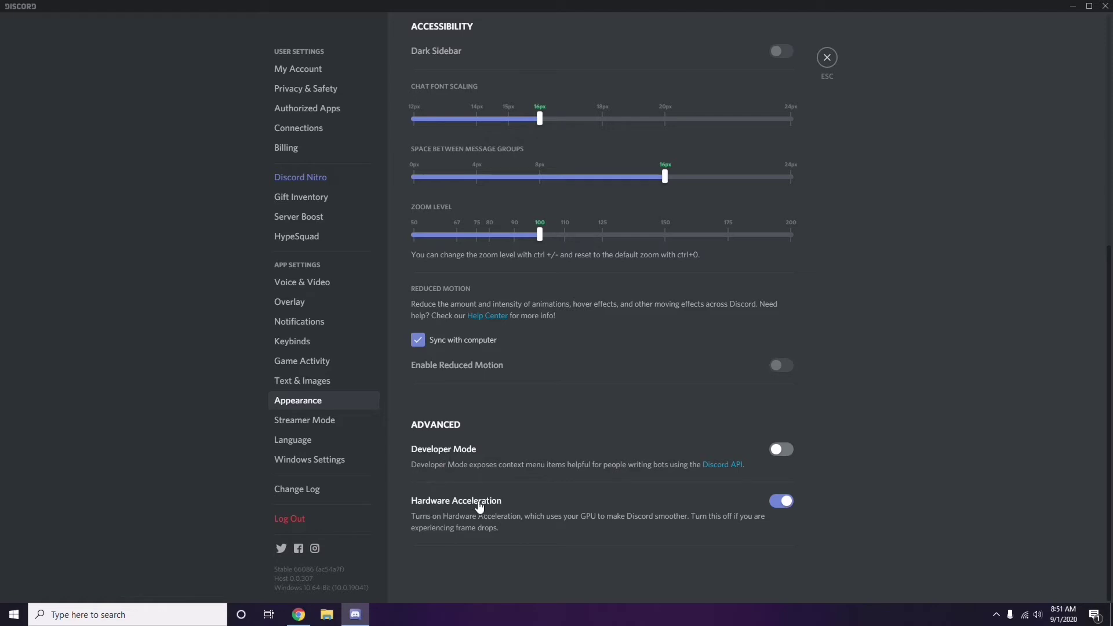
pyautogui.click(780, 501)
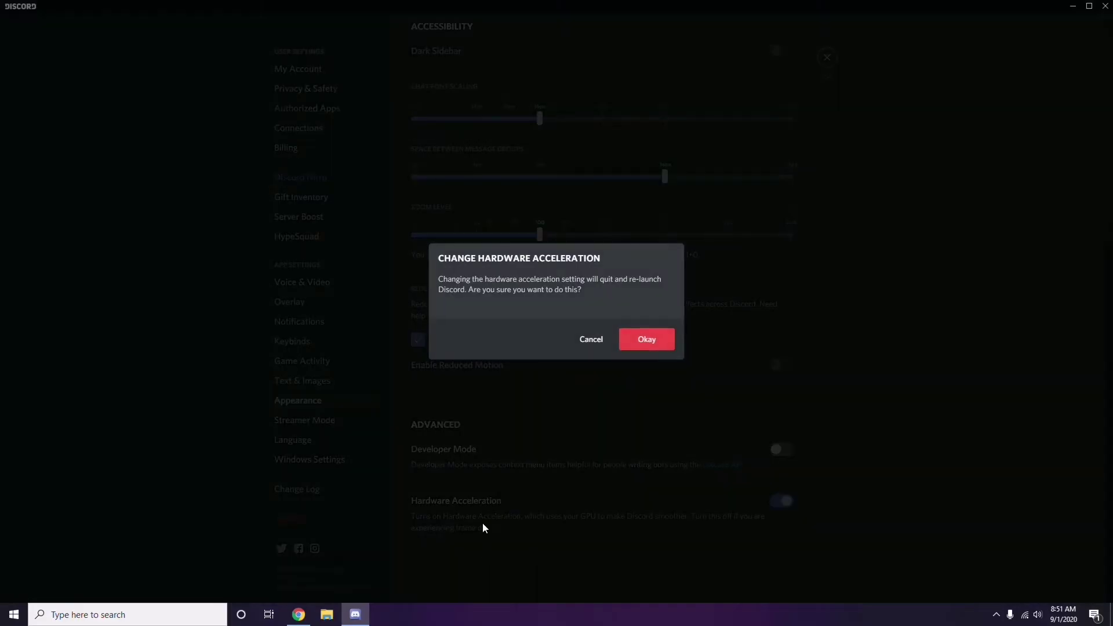
pyautogui.click(641, 341)
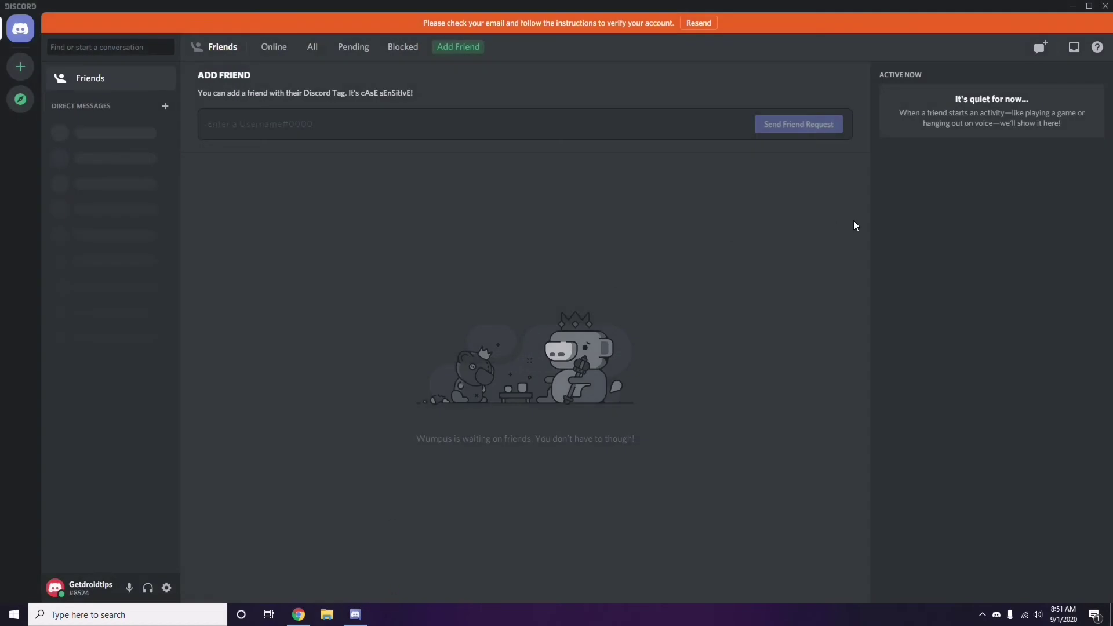
pyautogui.click(1073, 6)
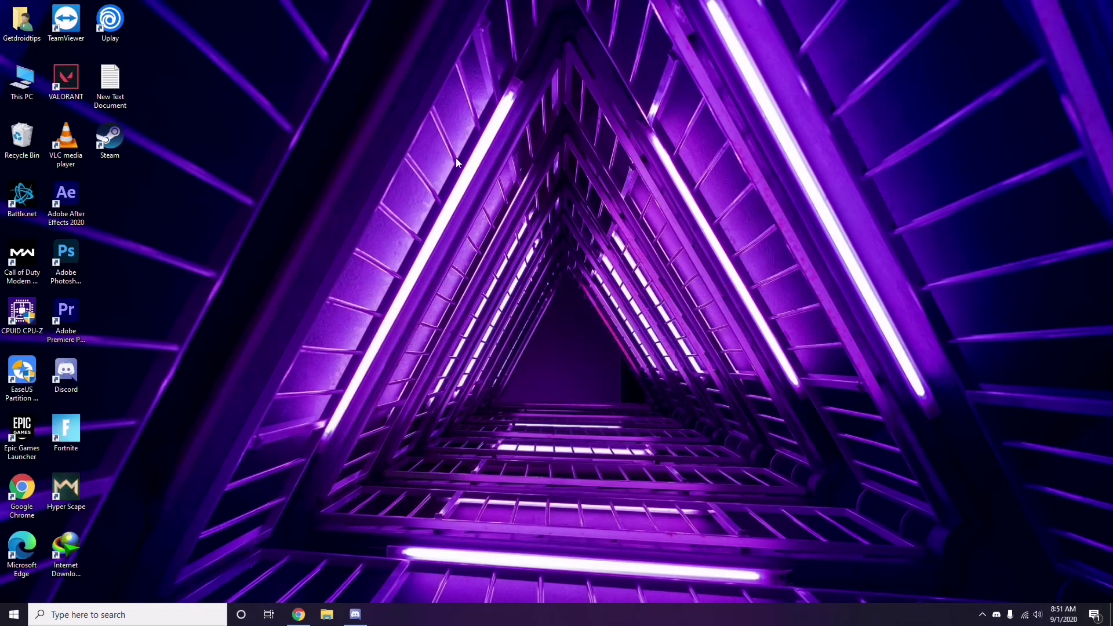
pyautogui.rightClick(442, 148)
pyautogui.click(472, 198)
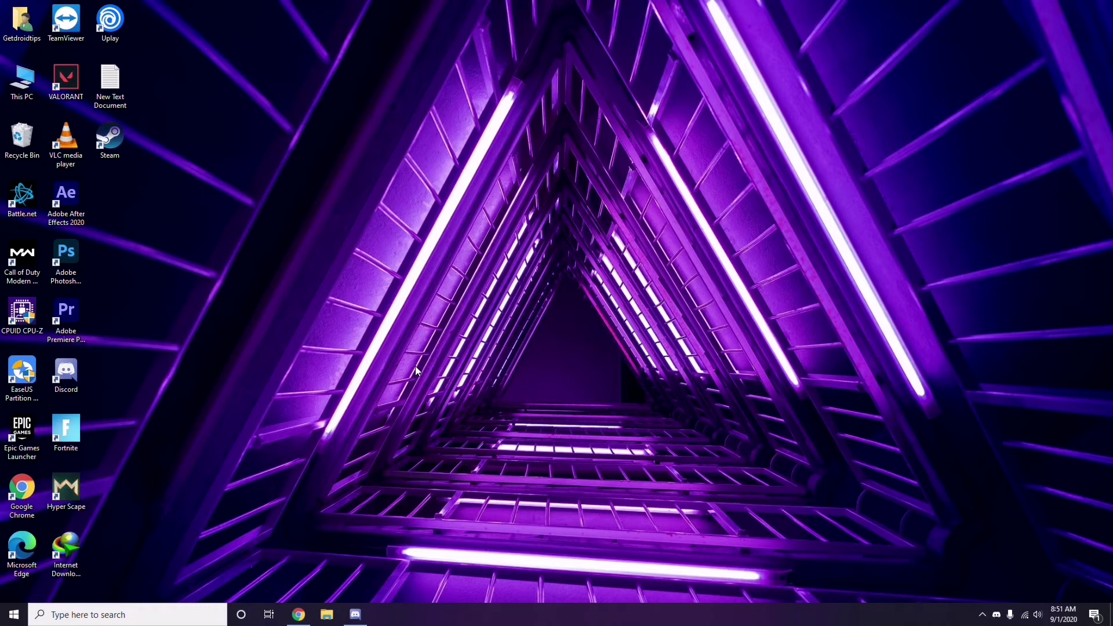
# Step: Search Windows for "windows", open the Windows Update settings to check the update status, and close them
pyautogui.click(91, 614)
pyautogui.write('w')
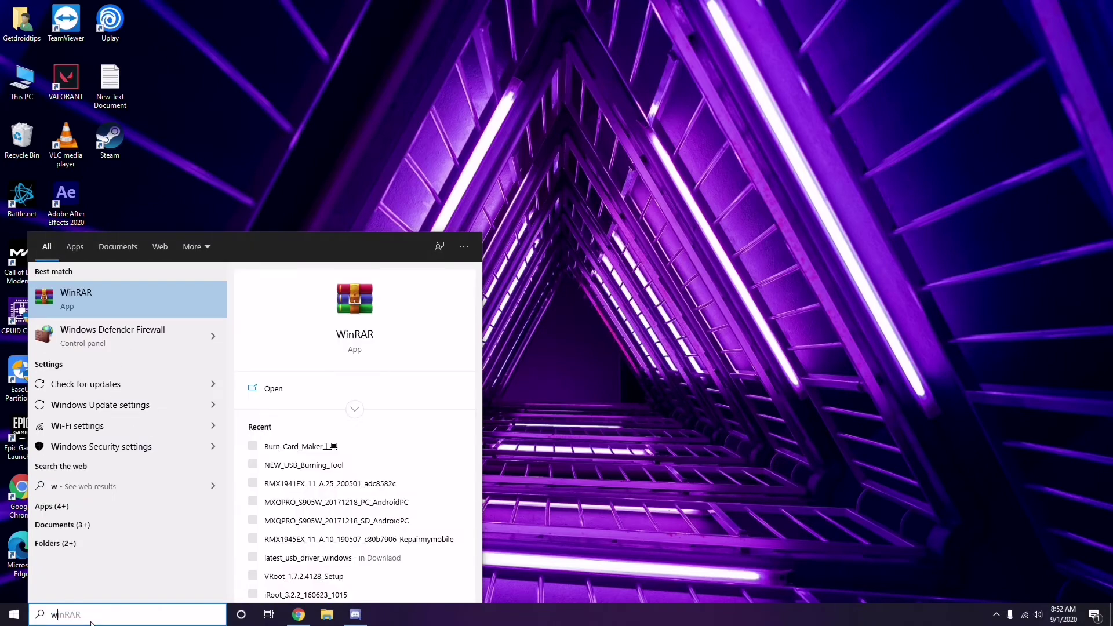
pyautogui.write('indows')
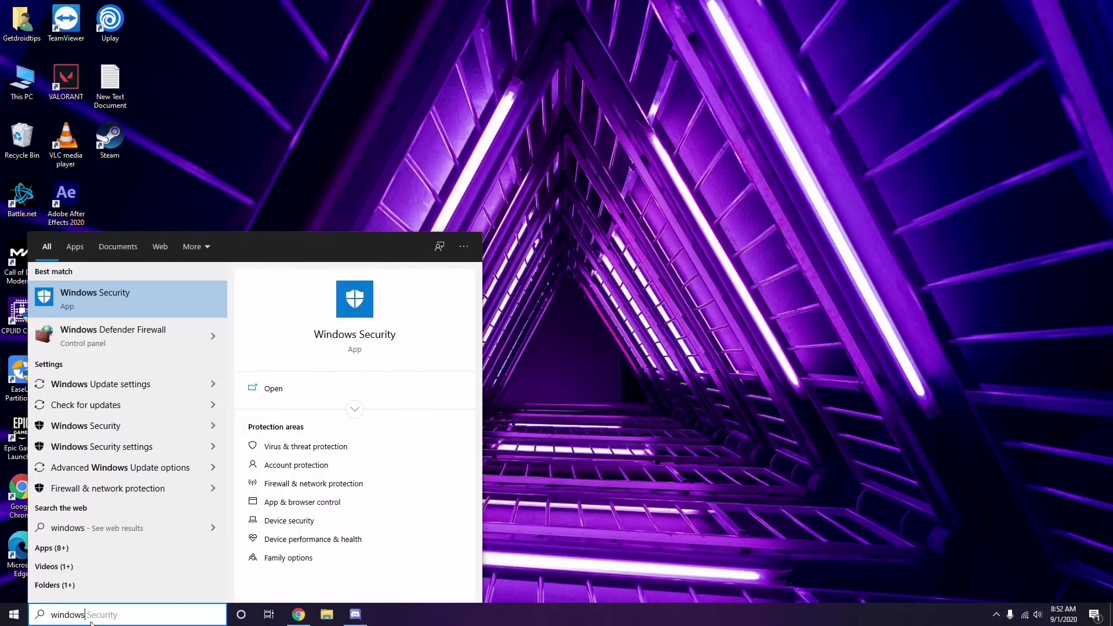
pyautogui.click(140, 385)
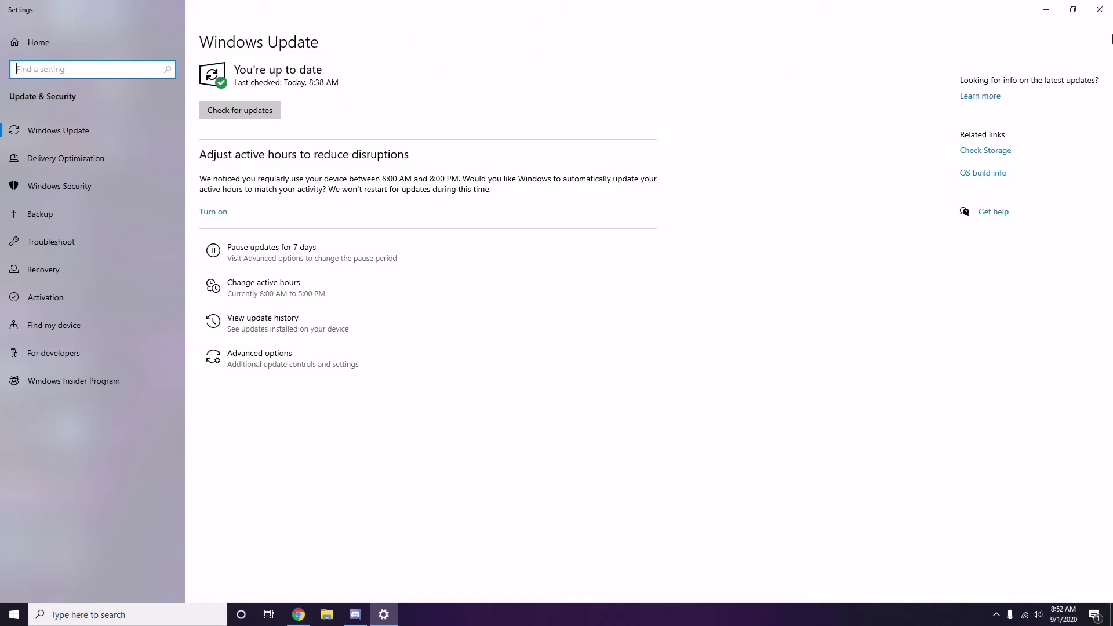
pyautogui.click(1100, 10)
pyautogui.rightClick(468, 102)
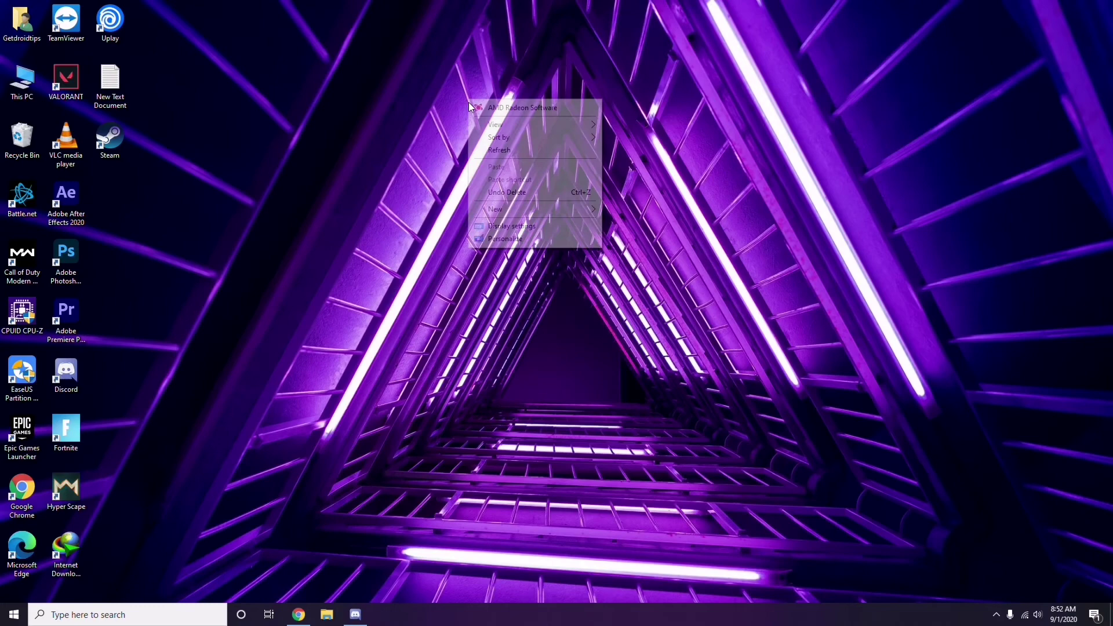
pyautogui.click(483, 152)
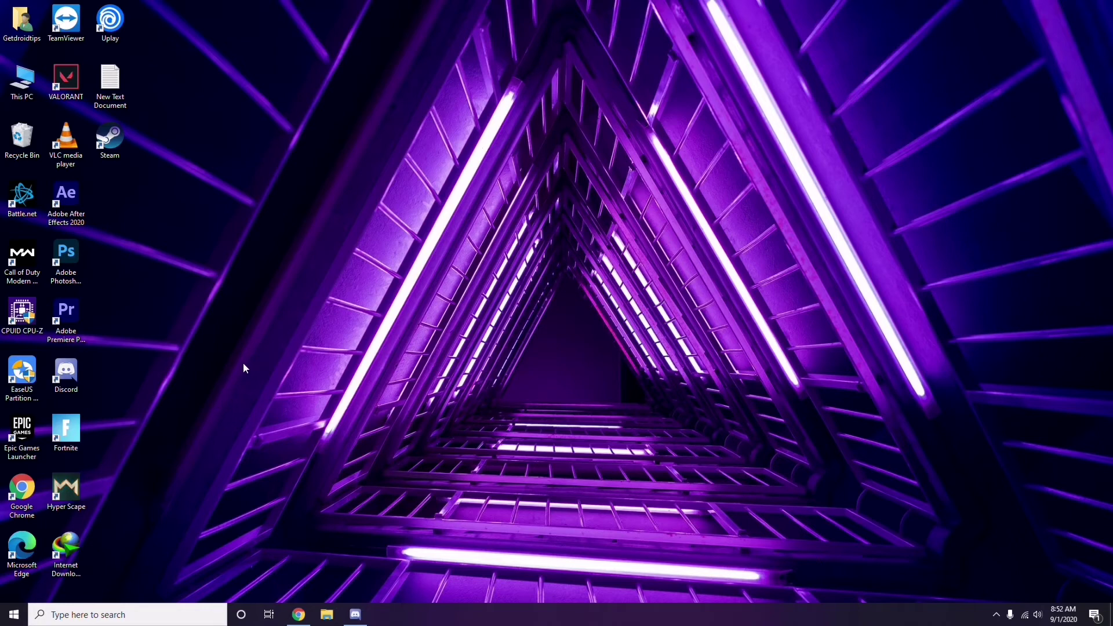
# Step: Search Windows for "settings", open the Settings app, and view the Windows update history under Update & Security
pyautogui.click(65, 617)
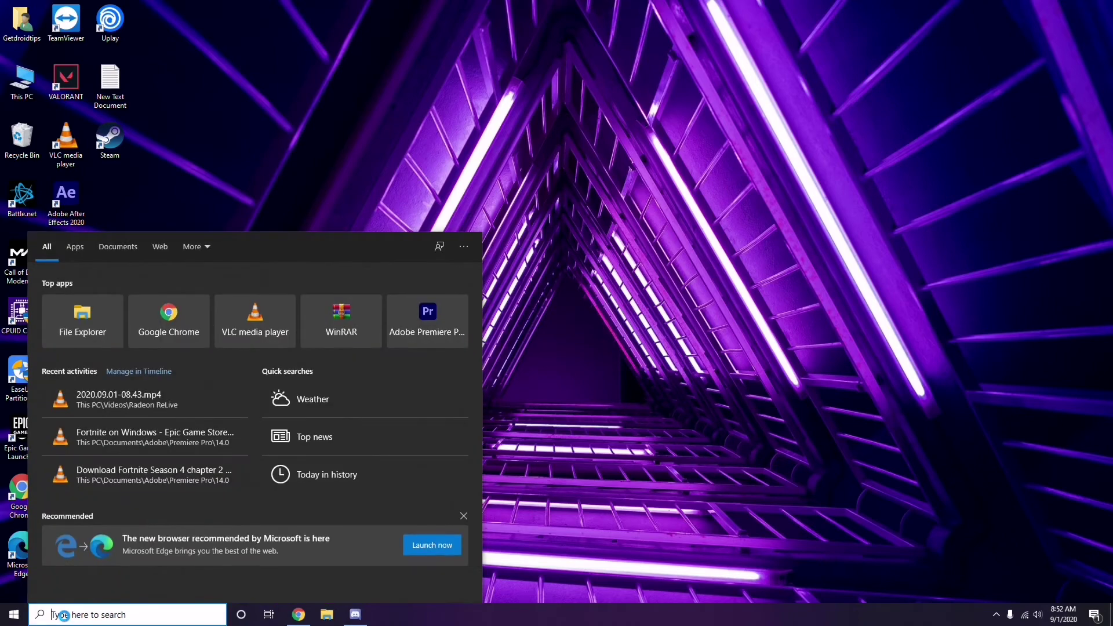
pyautogui.write('settin')
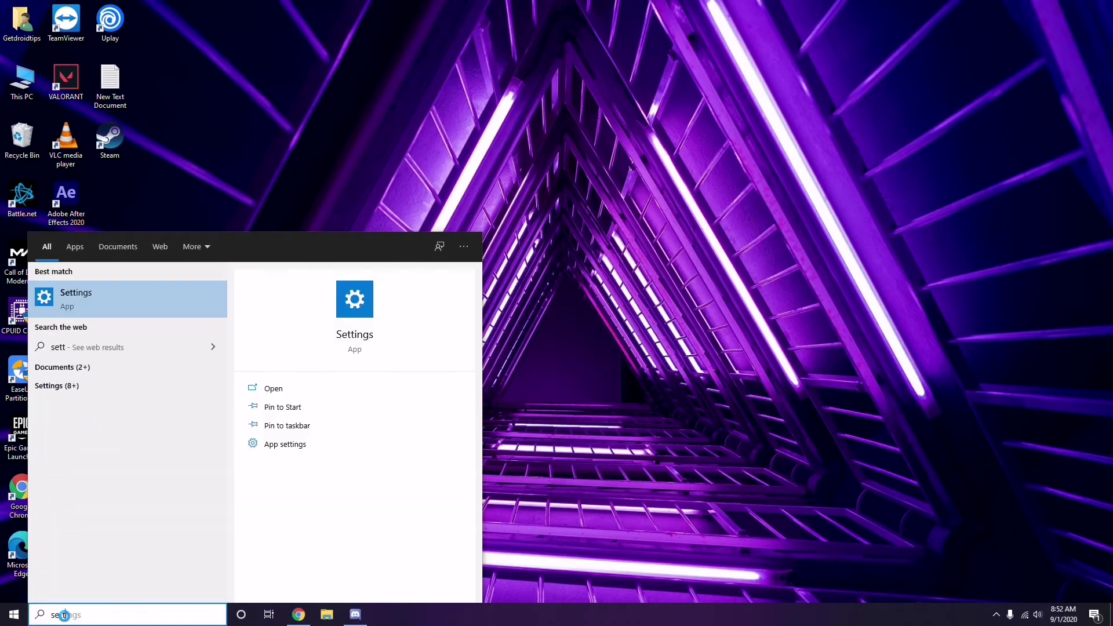
pyautogui.write('gs')
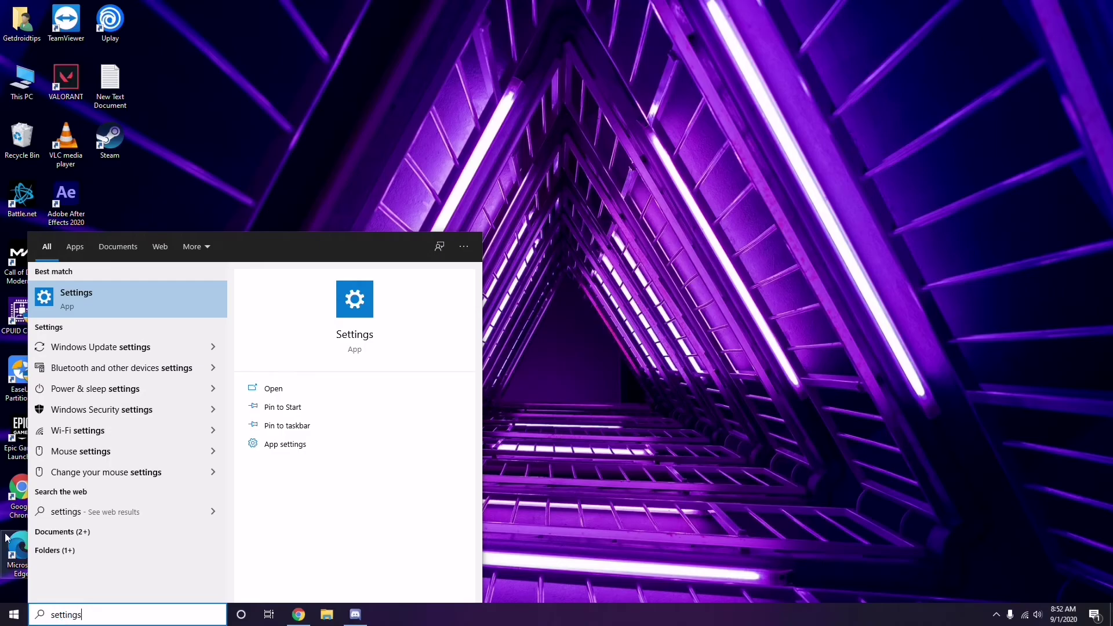
pyautogui.click(123, 301)
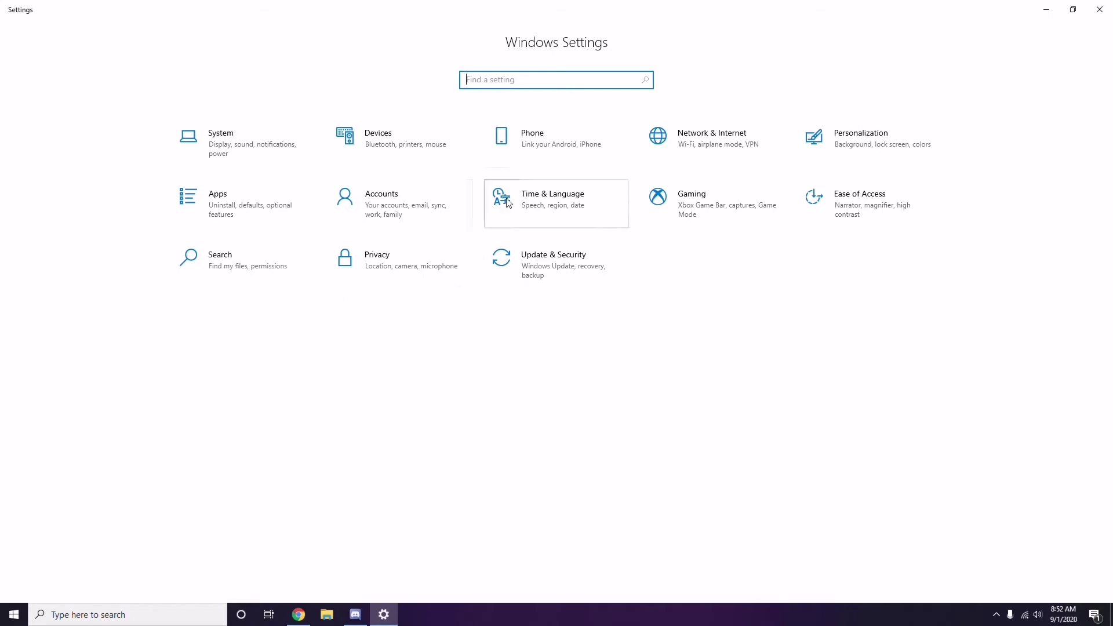
pyautogui.click(557, 275)
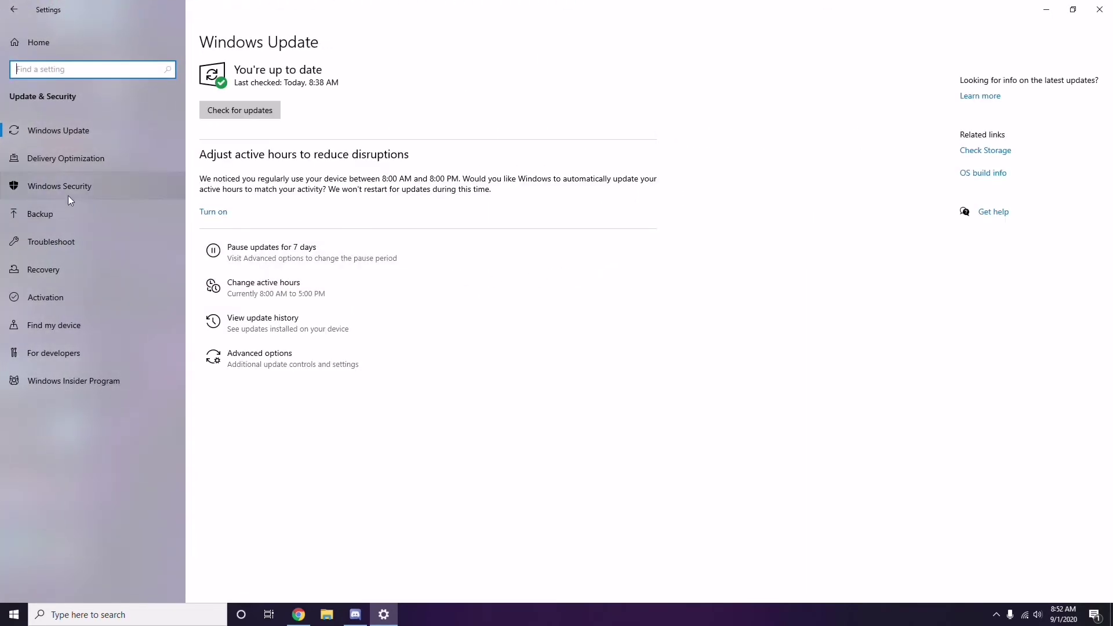
pyautogui.click(264, 326)
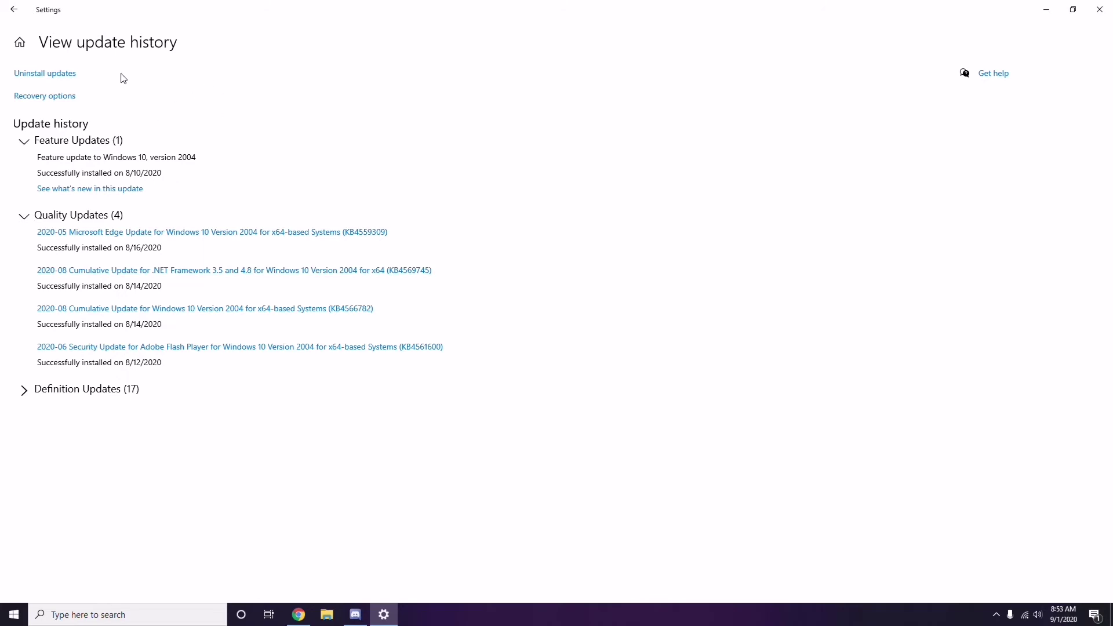
# Step: Open the list of installed updates, show the uninstall option for the x64 update KB2565063, and close all windows without uninstalling
pyautogui.click(56, 79)
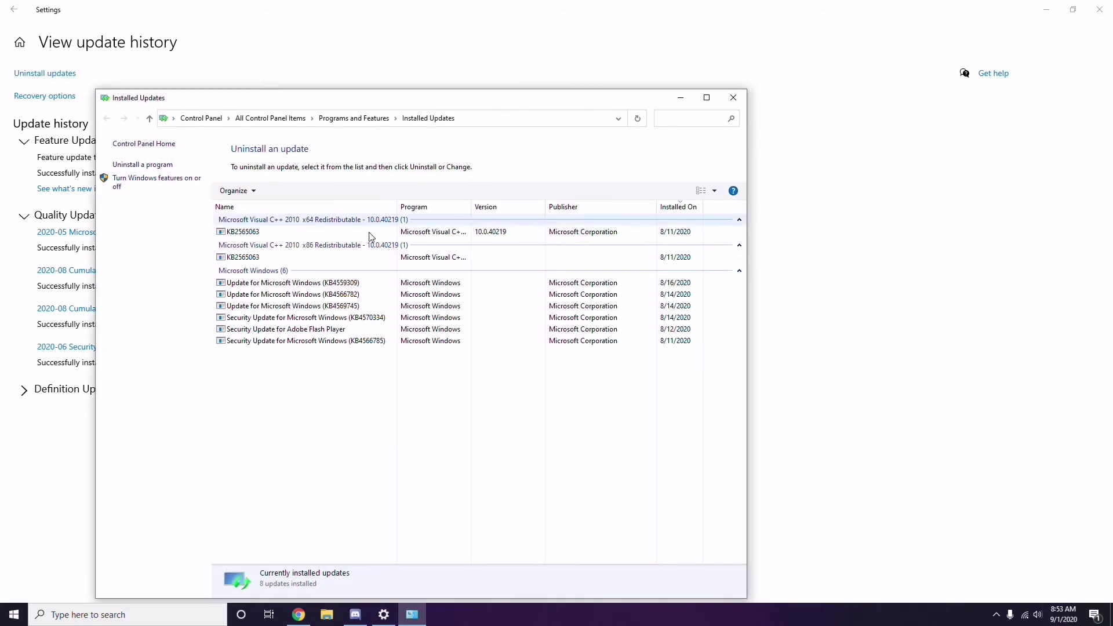
pyautogui.rightClick(255, 234)
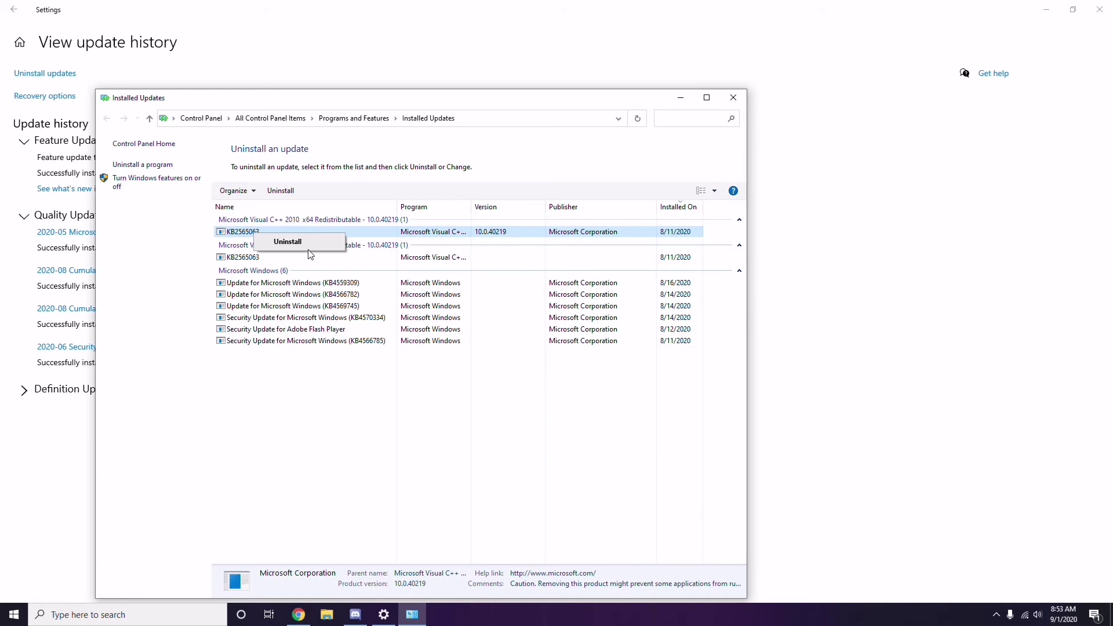
pyautogui.click(760, 226)
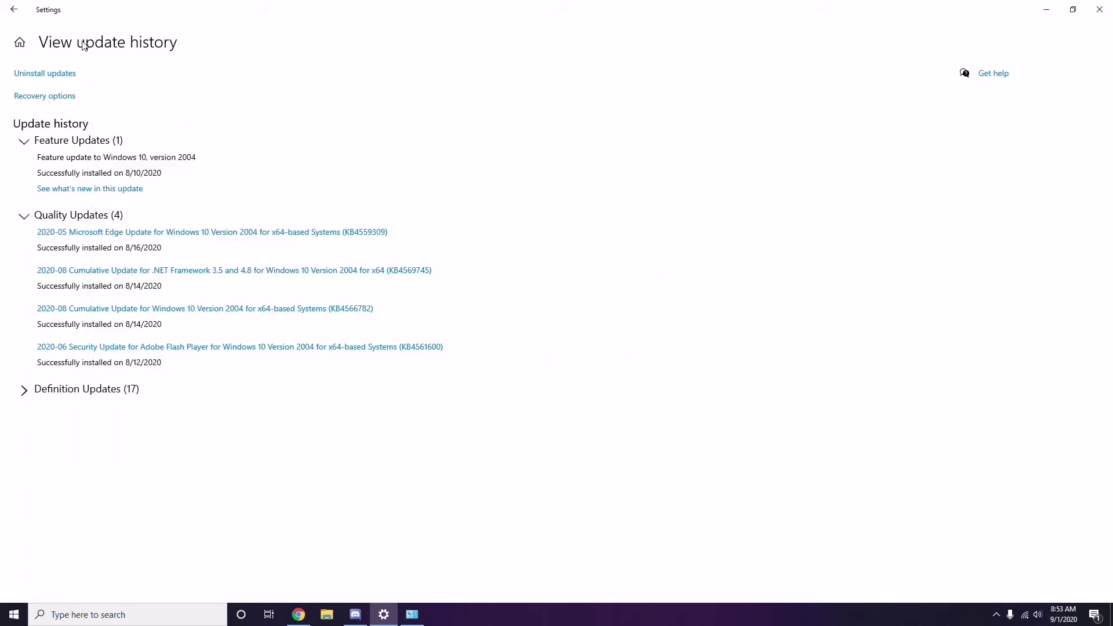
pyautogui.click(19, 14)
pyautogui.click(19, 15)
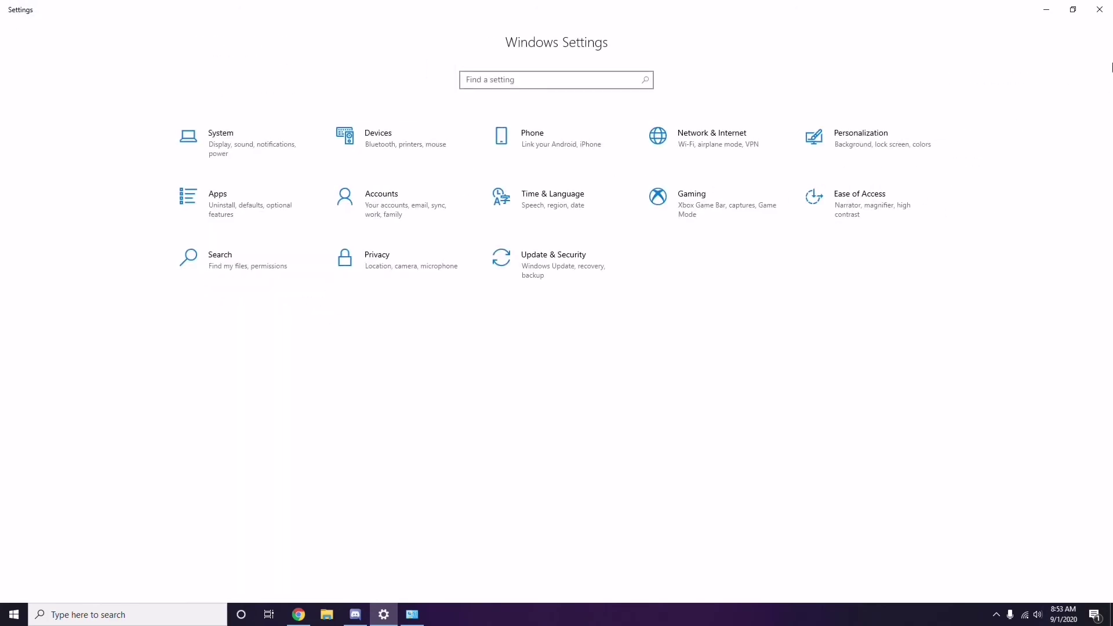
pyautogui.click(1099, 10)
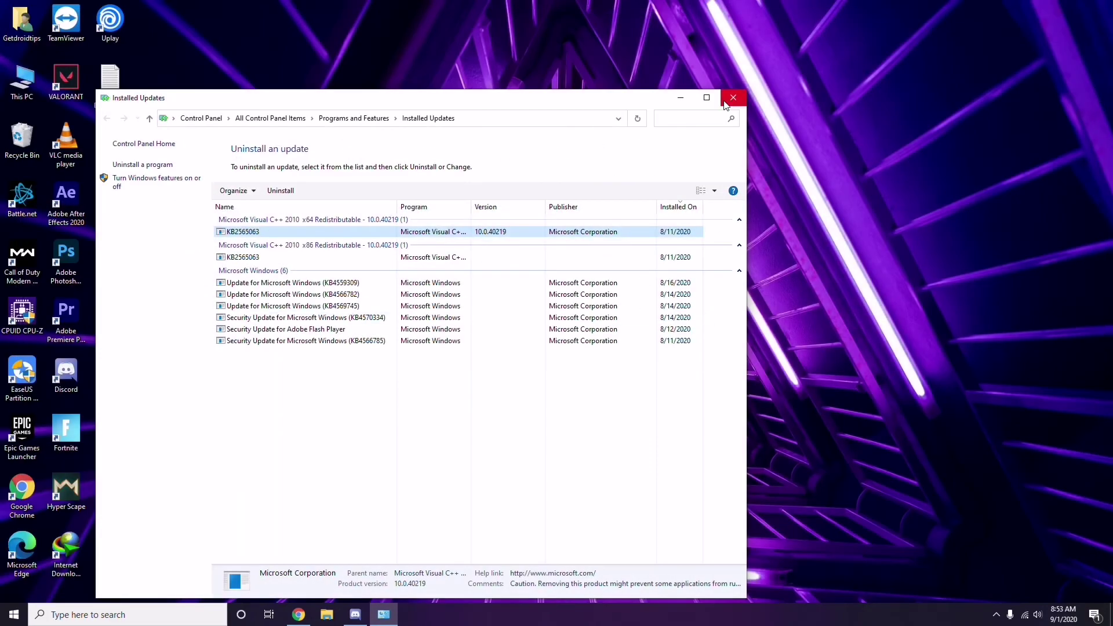
pyautogui.click(731, 104)
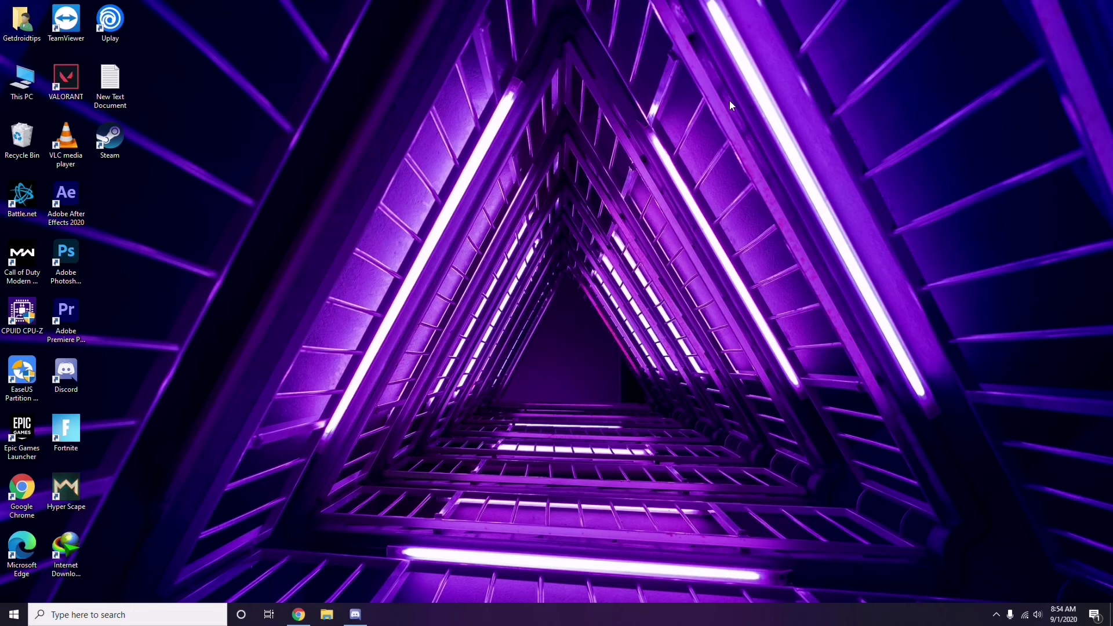
# Step: Open the user's temporary files folder by running %temp%
pyautogui.press('super+r')
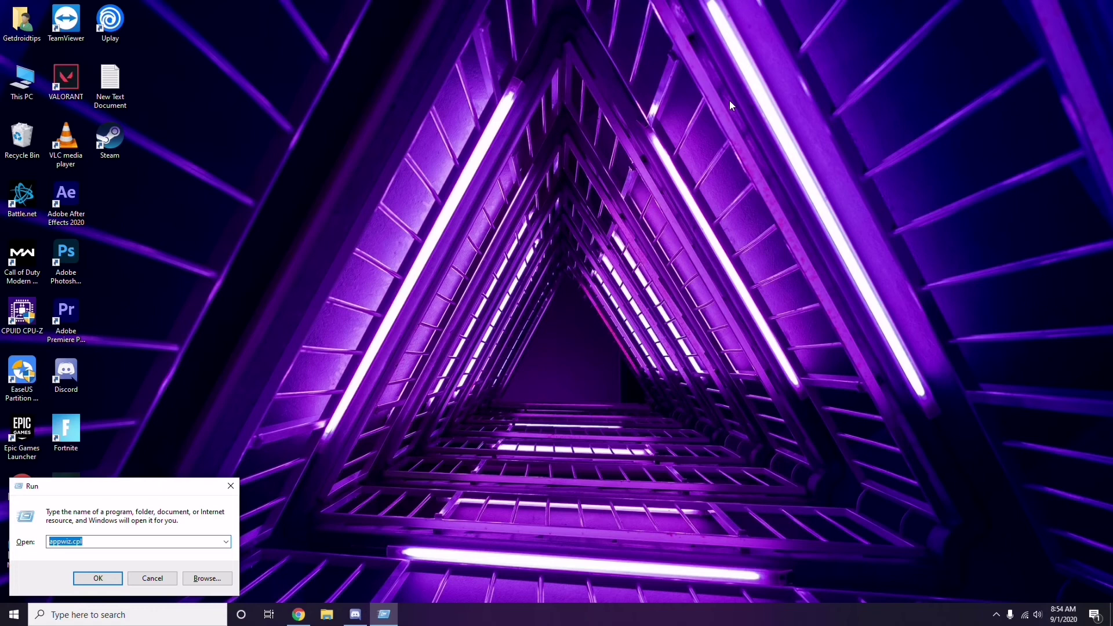
pyautogui.press('BackSpace')
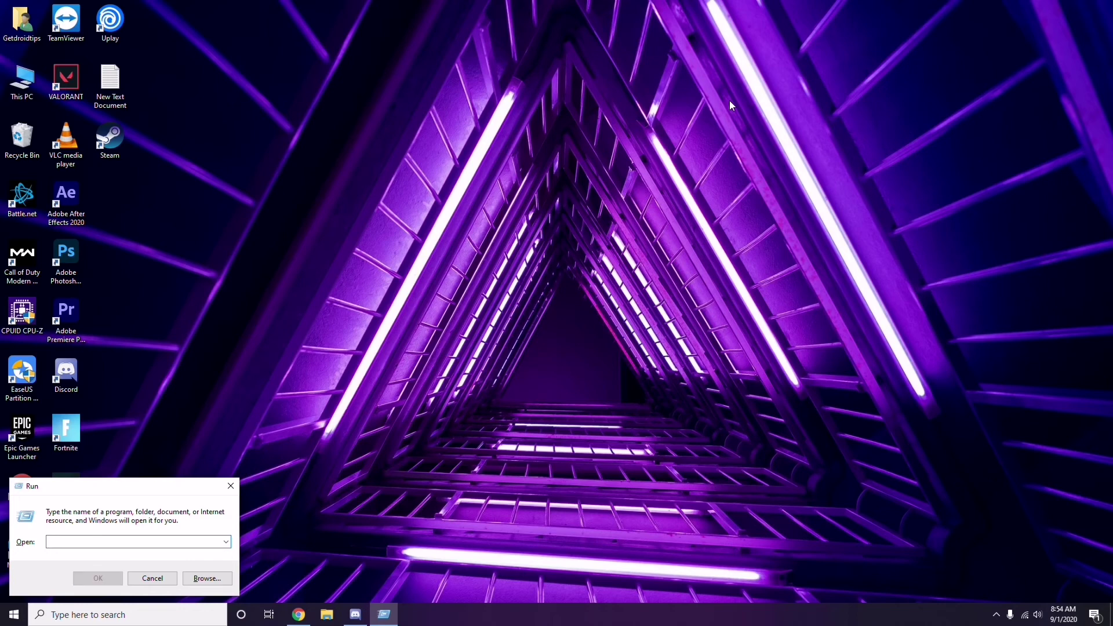
pyautogui.write('%')
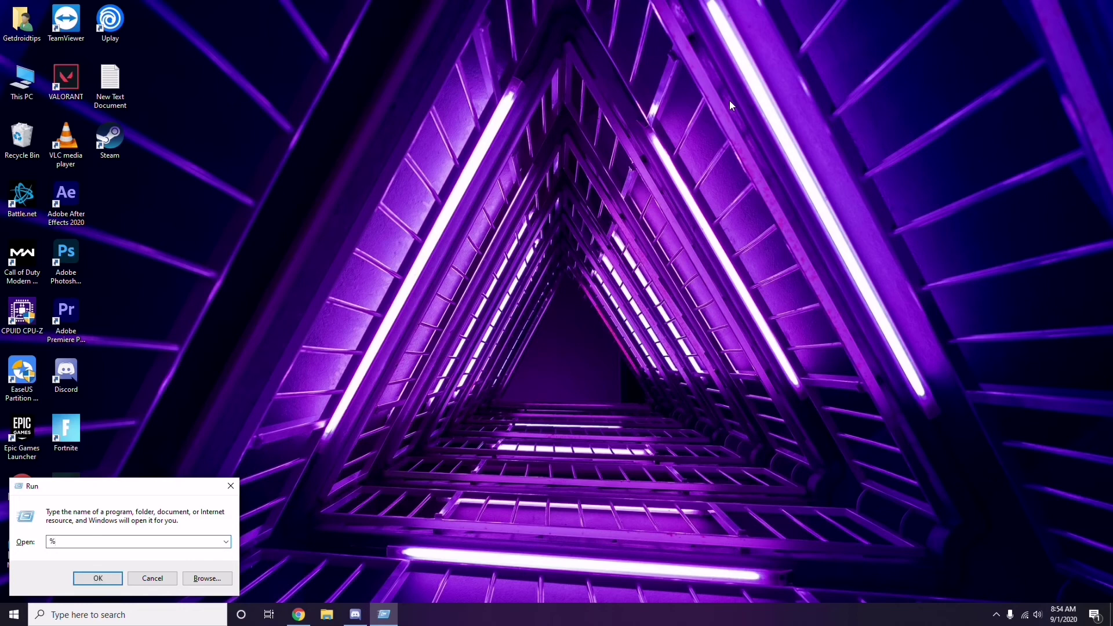
pyautogui.write('temp%')
pyautogui.click(98, 583)
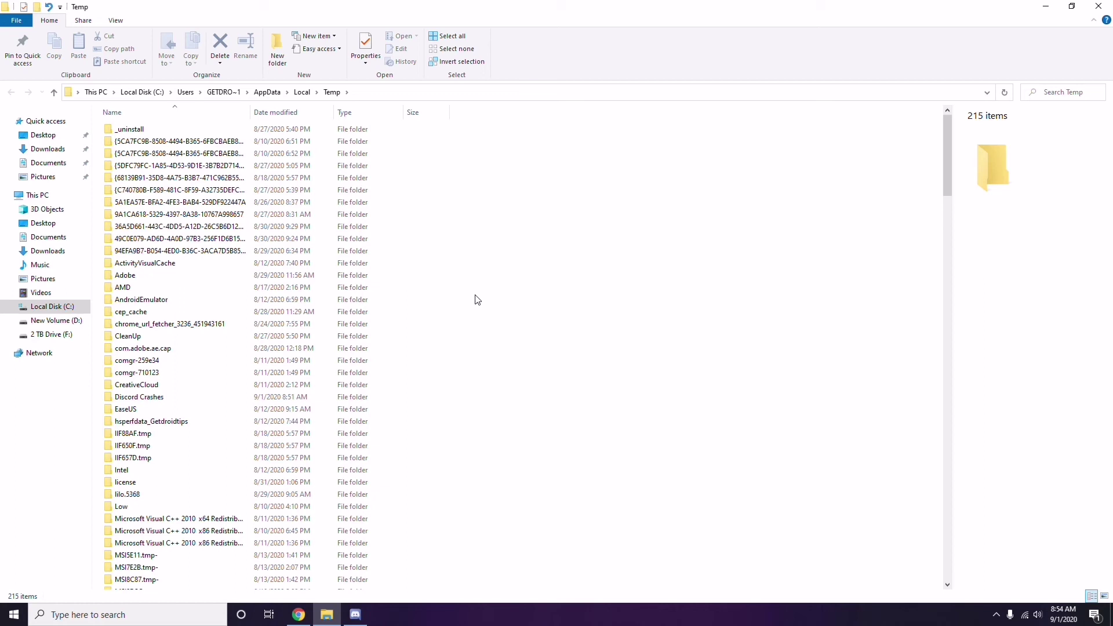
# Step: Select all items in the Temp folder, clear the selection, close the folder, and refresh the desktop
pyautogui.hotkey('ctrl', 'a')
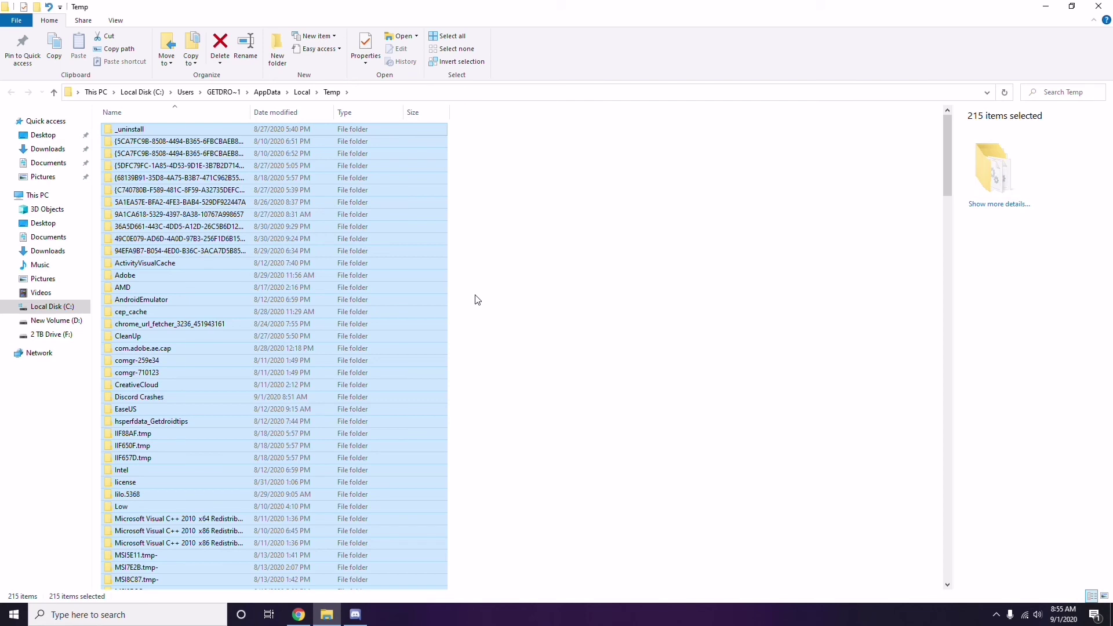
pyautogui.click(495, 277)
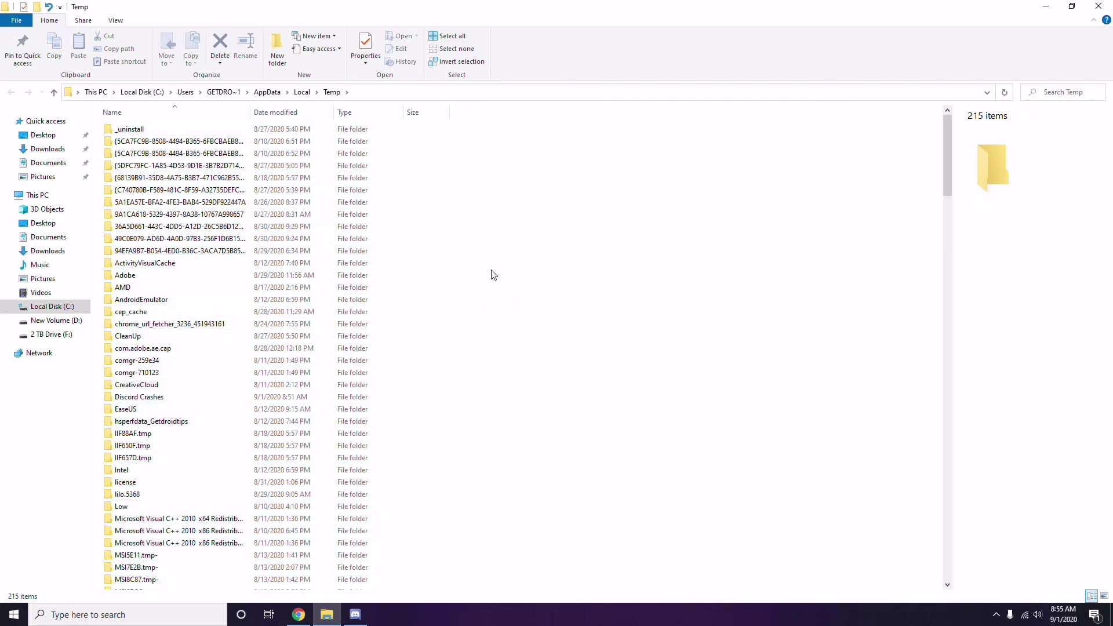
pyautogui.click(1096, 5)
pyautogui.rightClick(427, 170)
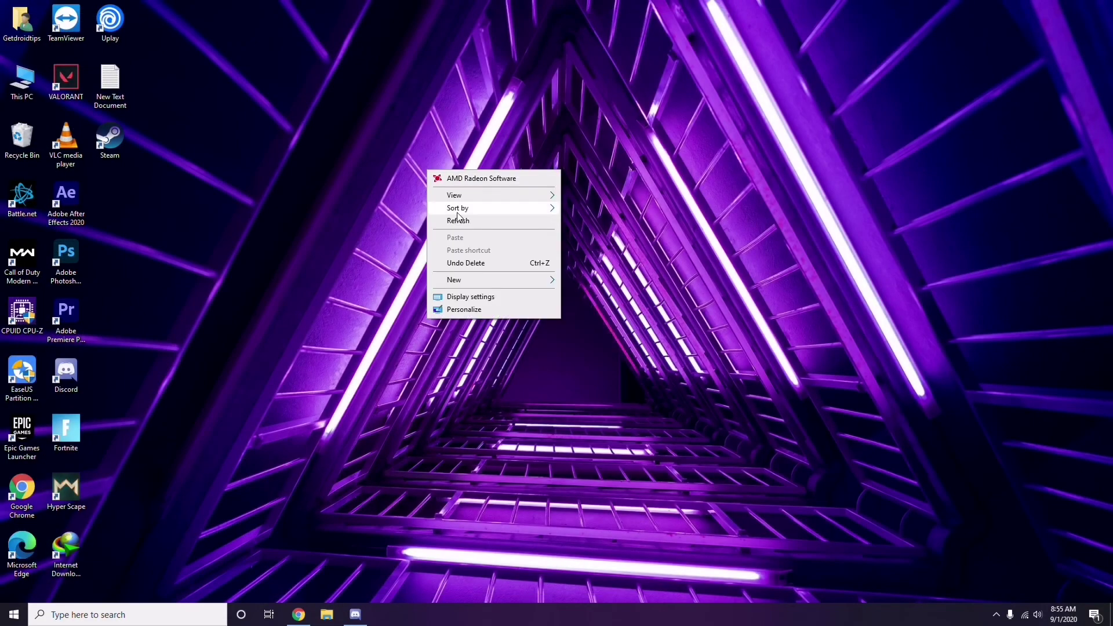
pyautogui.click(459, 221)
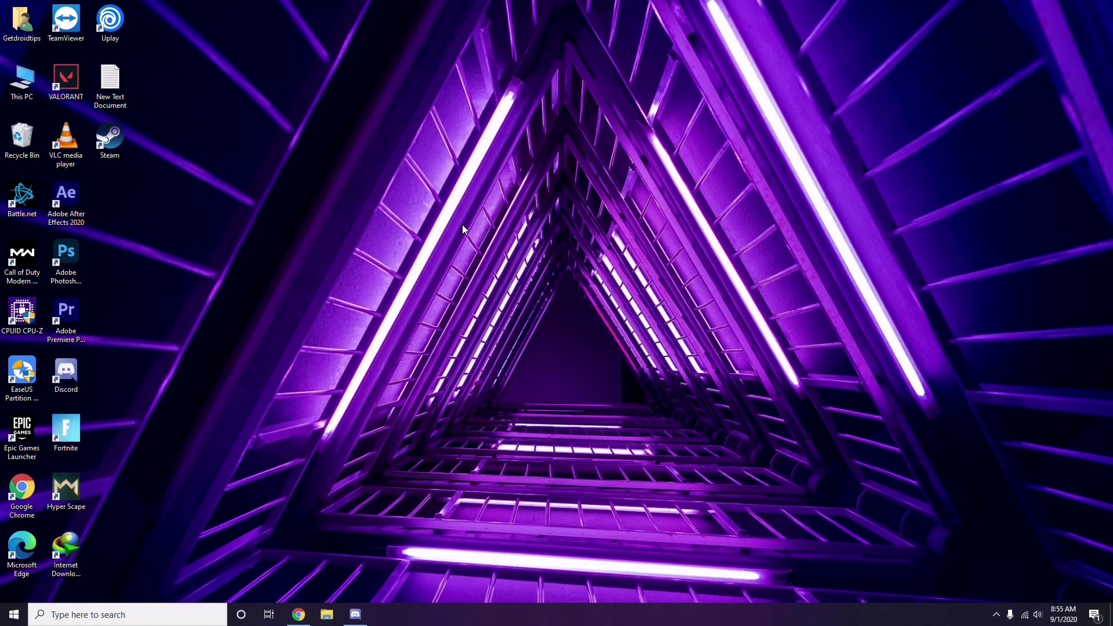
# Step: Open AMD Radeon Software to view its overview and driver information, and close it
pyautogui.click(996, 615)
pyautogui.click(1018, 544)
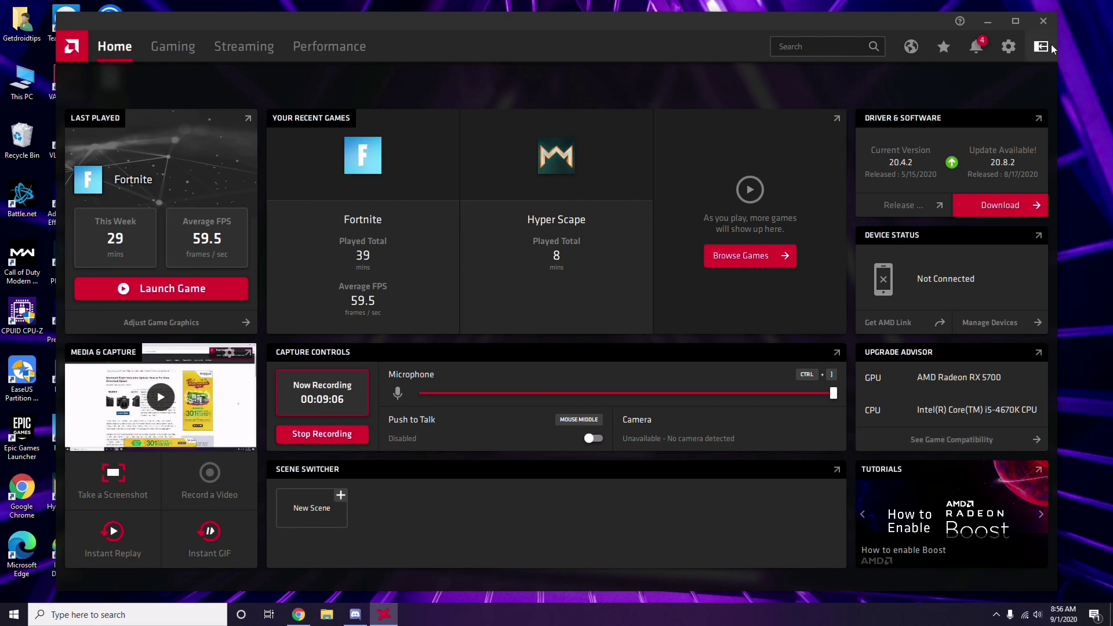
pyautogui.click(1044, 22)
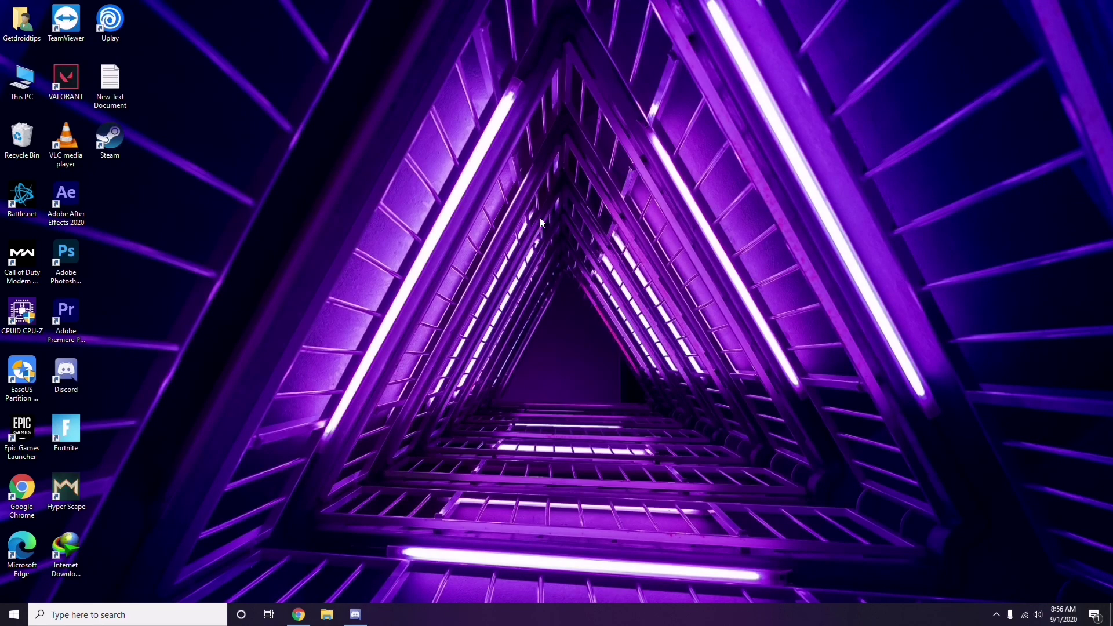
pyautogui.click(16, 615)
pyautogui.click(501, 432)
pyautogui.rightClick(309, 268)
pyautogui.click(341, 319)
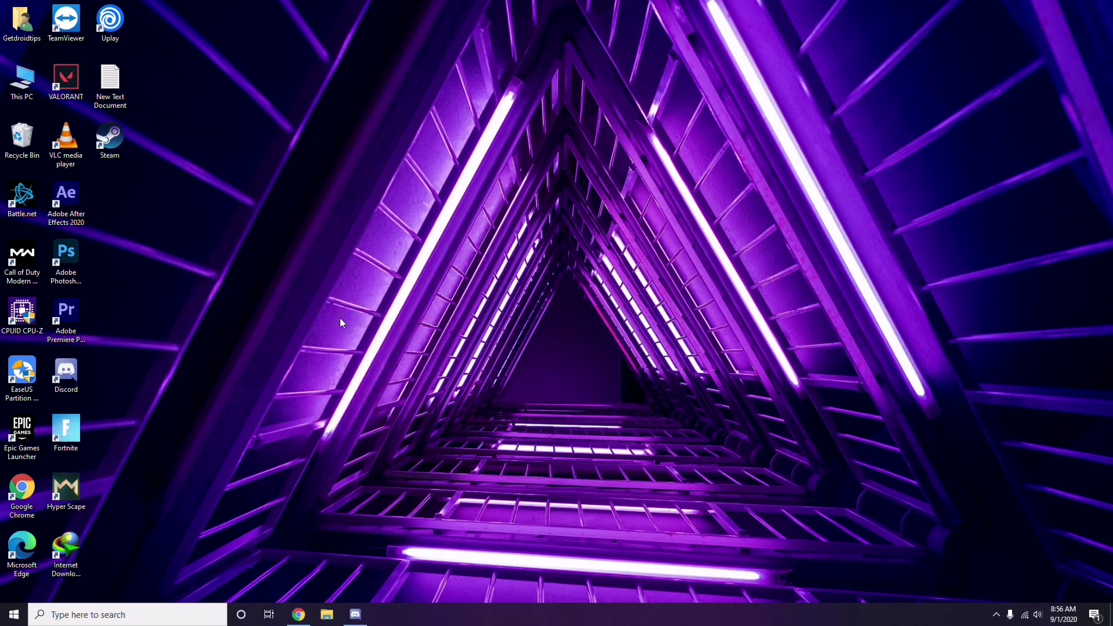